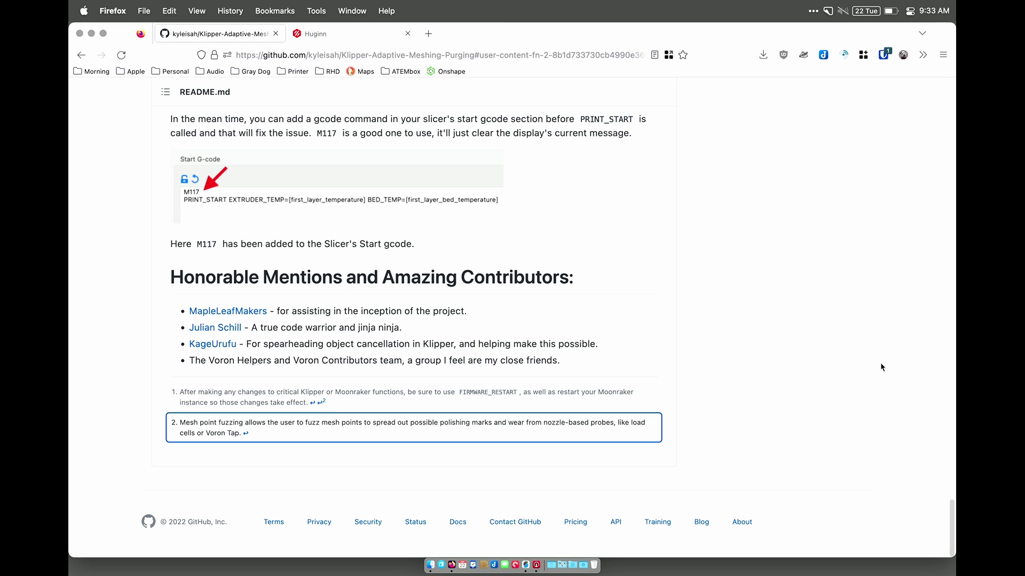
# Open macros.cfg from the Huginn printer's config files in Mainsail.
pyautogui.scroll(20, 881, 364)
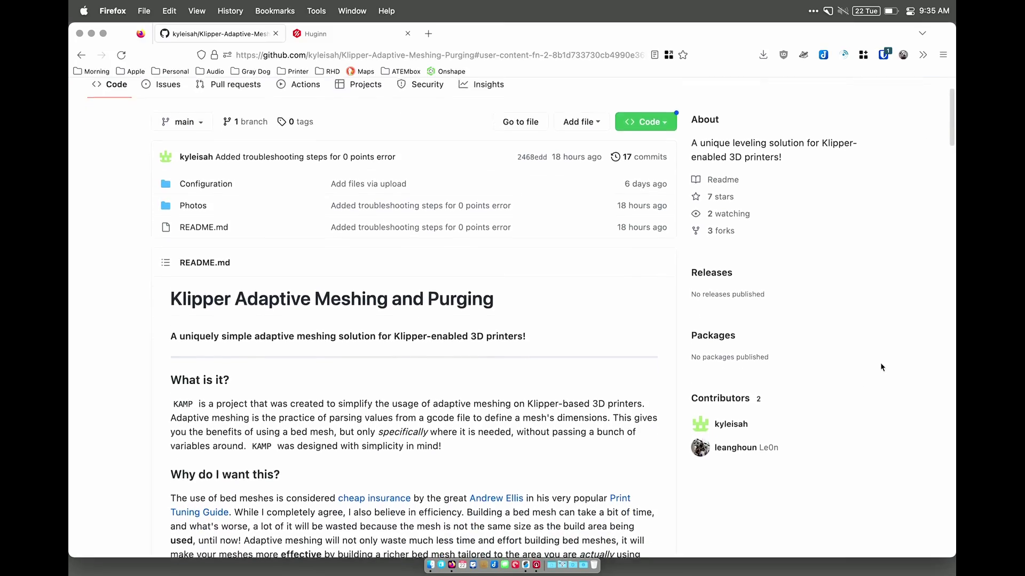
pyautogui.scroll(-5, 880, 367)
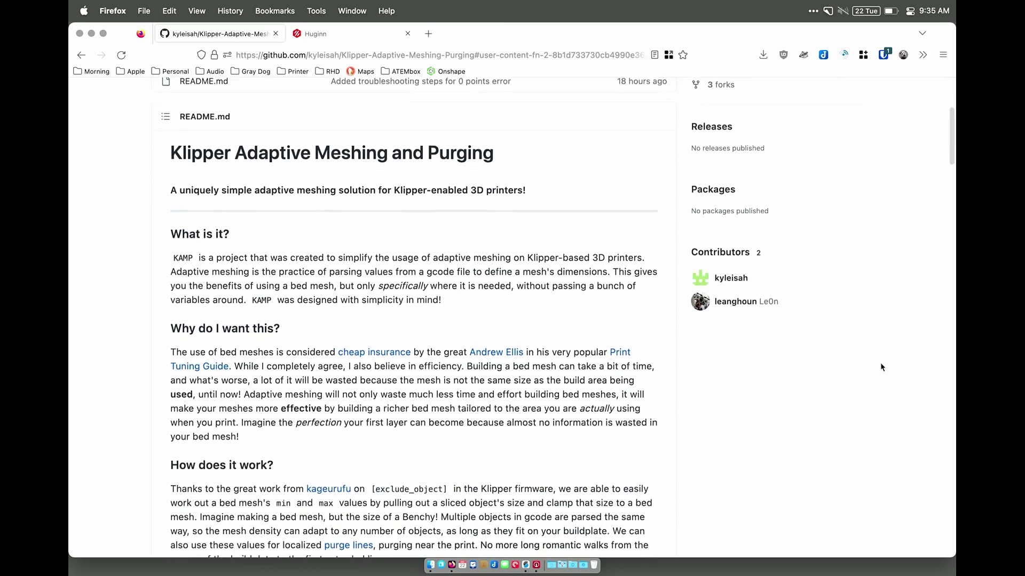
pyautogui.scroll(-3, 881, 367)
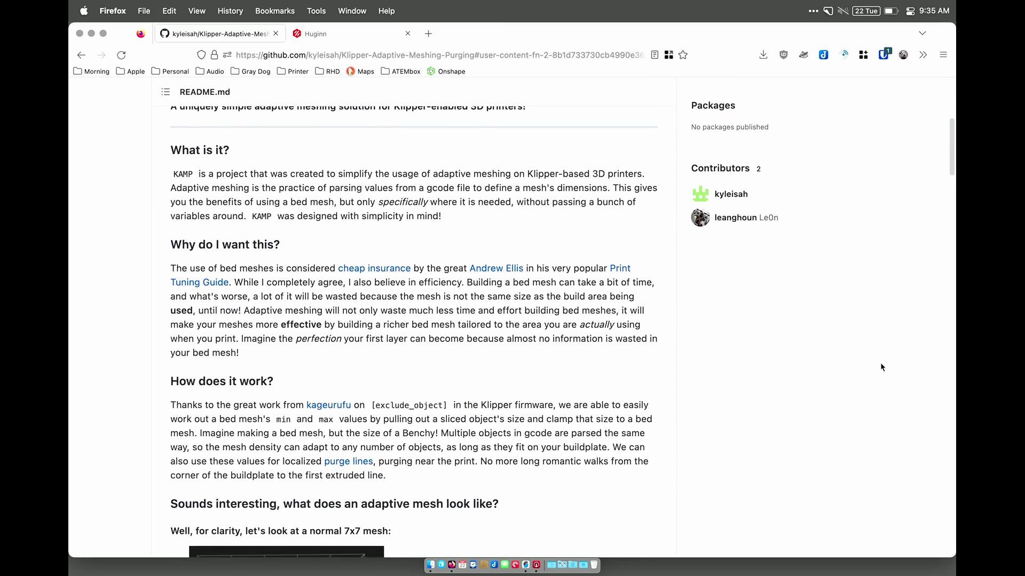
pyautogui.scroll(-3, 881, 367)
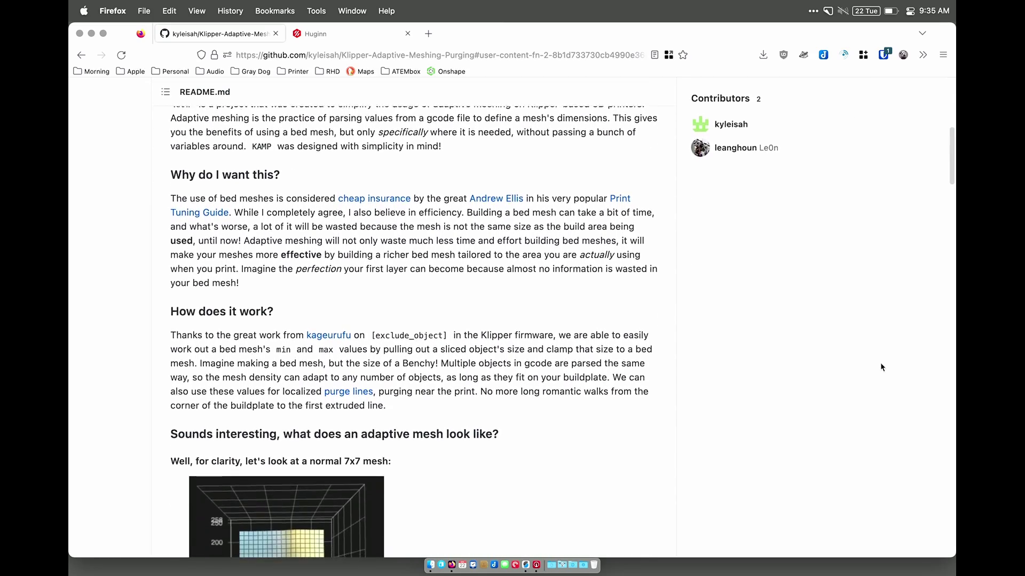
pyautogui.scroll(-4, 882, 367)
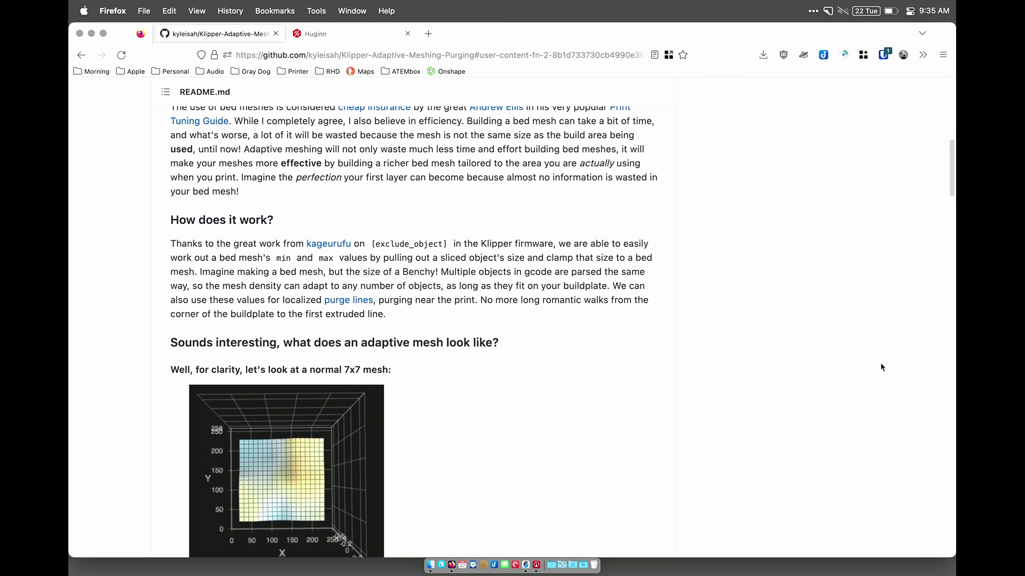
pyautogui.scroll(-3, 882, 367)
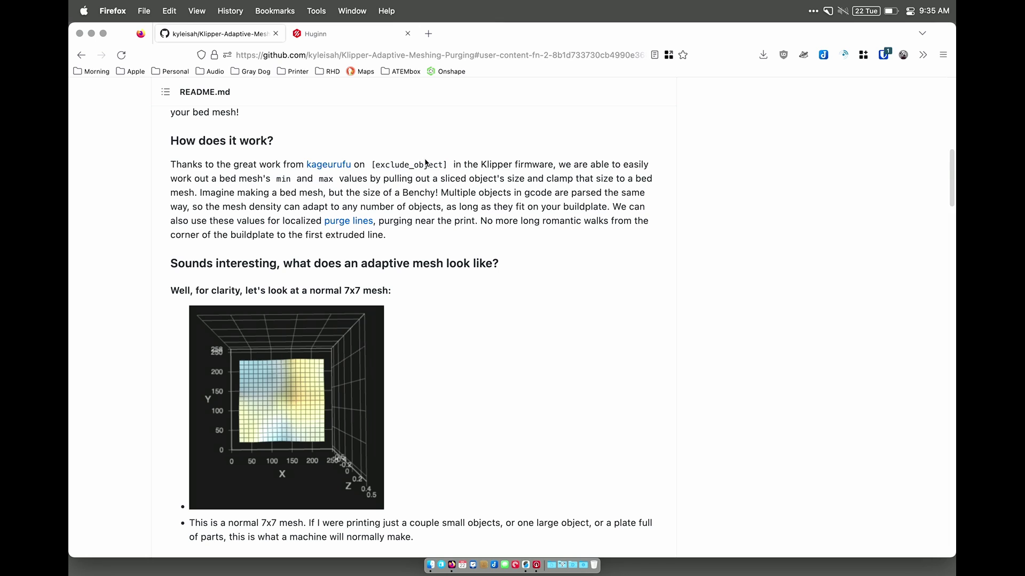
pyautogui.scroll(-4, 546, 335)
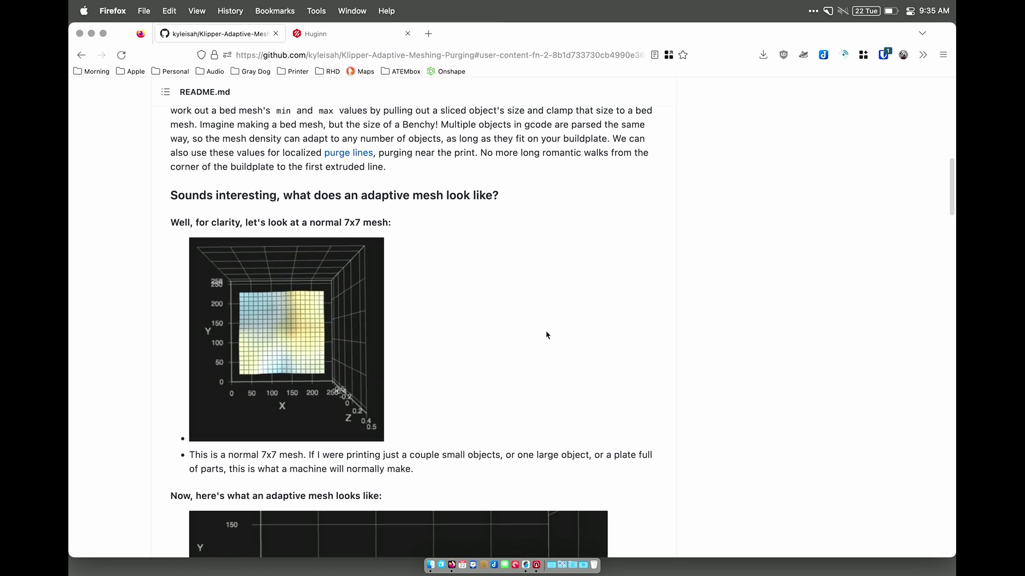
pyautogui.scroll(-5, 546, 336)
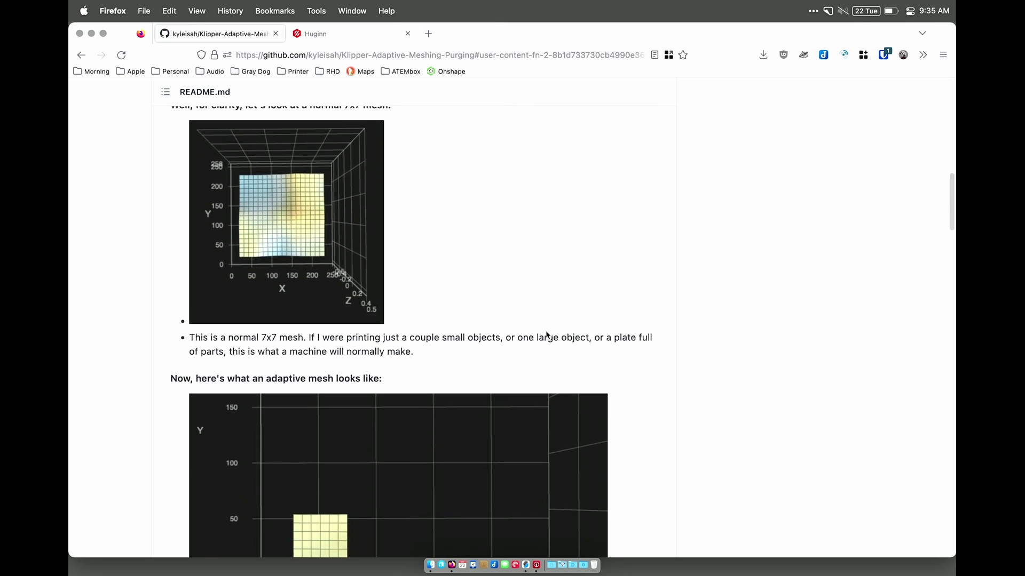
pyautogui.scroll(-15, 546, 335)
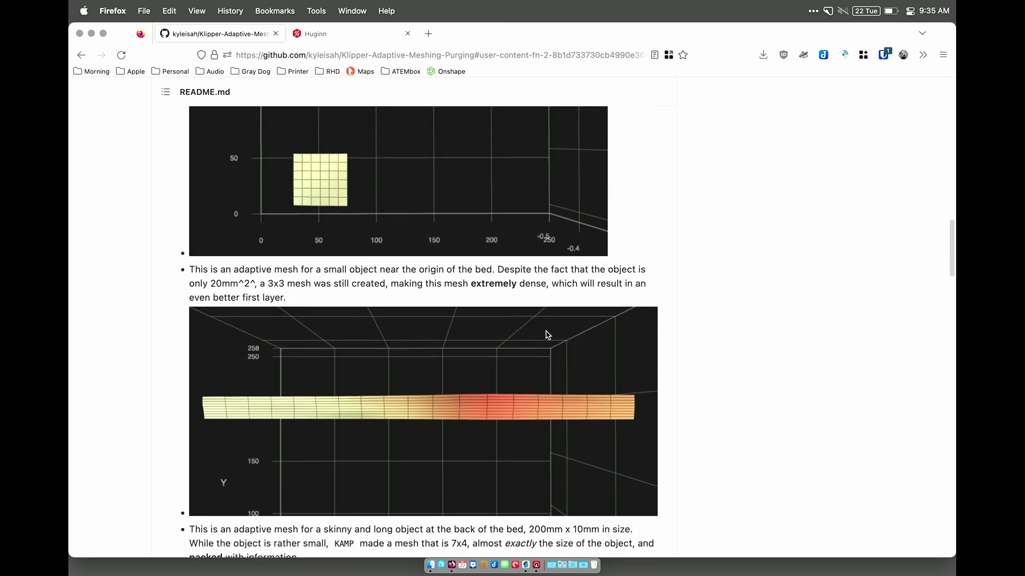
pyautogui.scroll(-4, 546, 335)
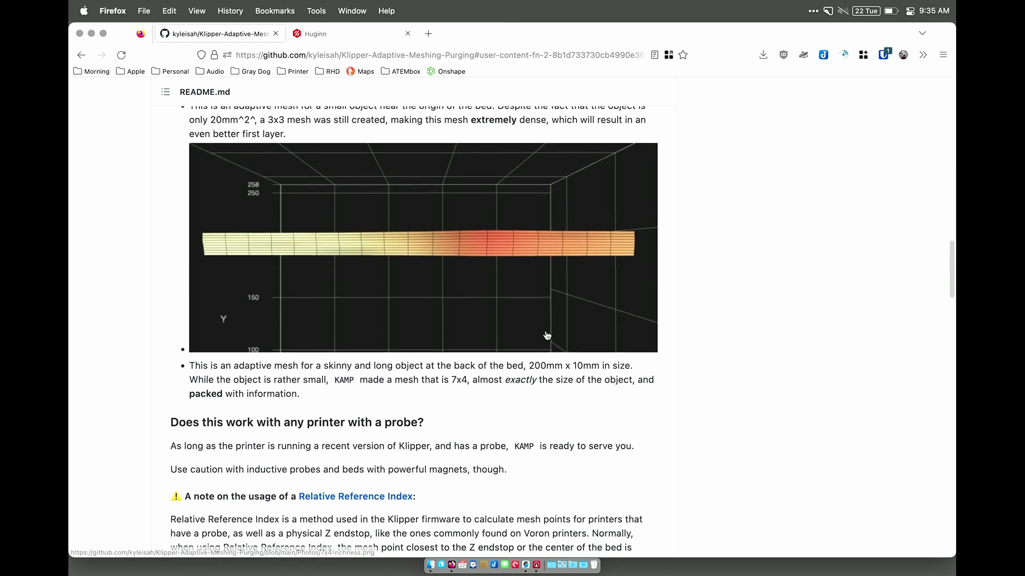
pyautogui.scroll(-5, 547, 335)
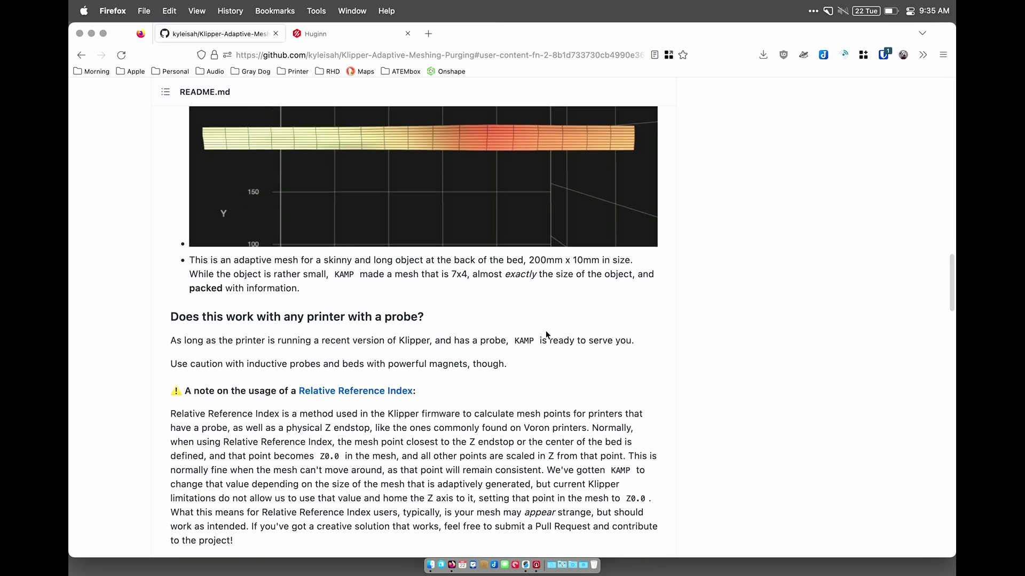
pyautogui.scroll(-4, 546, 335)
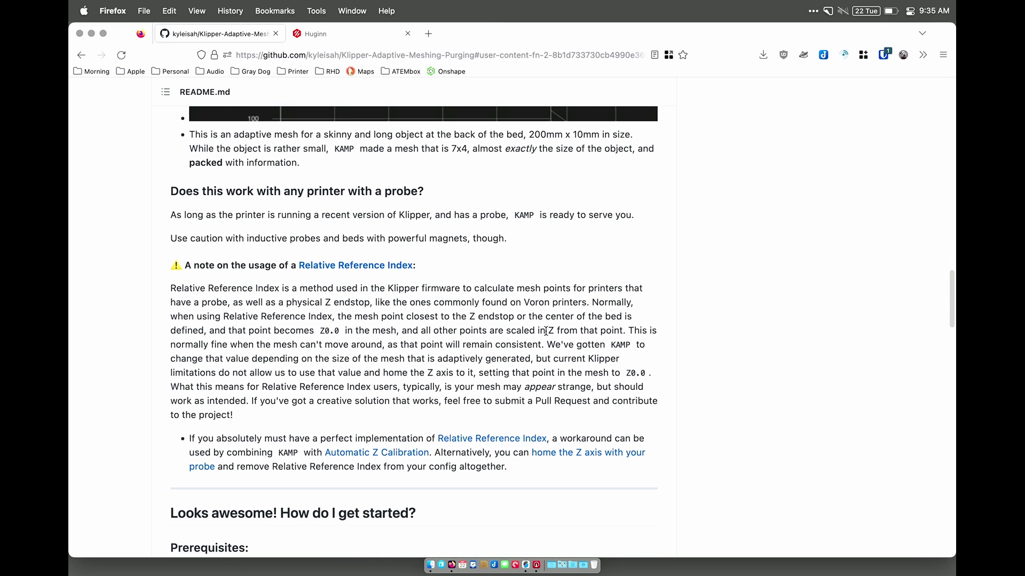
pyautogui.scroll(-2, 393, 291)
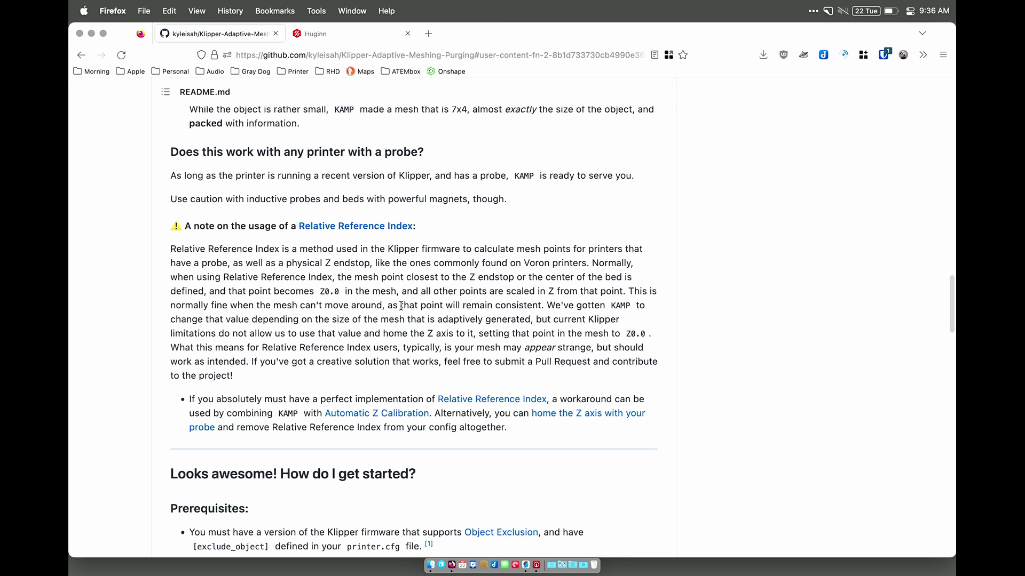
pyautogui.scroll(-5, 401, 305)
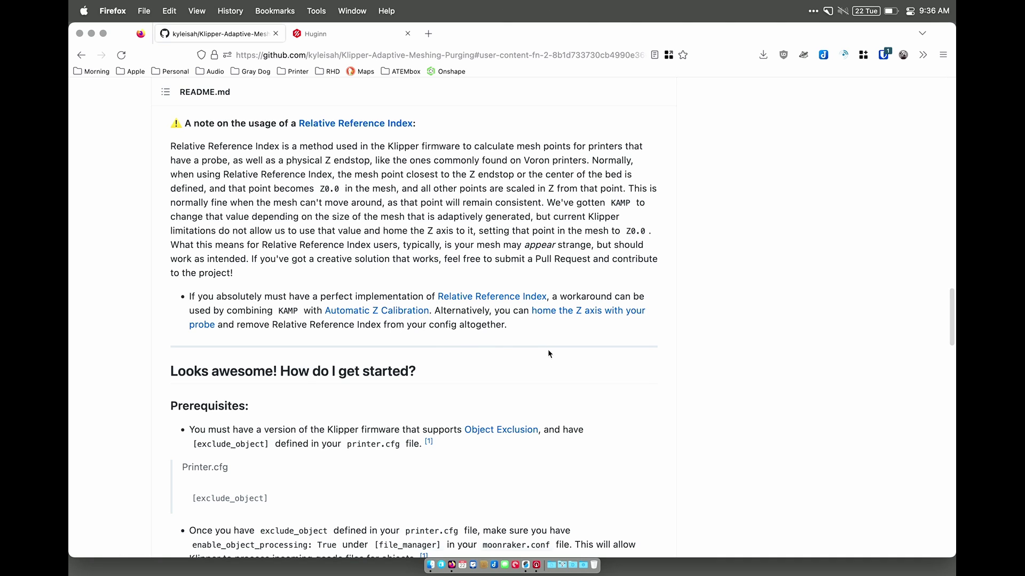
pyautogui.scroll(-3, 548, 349)
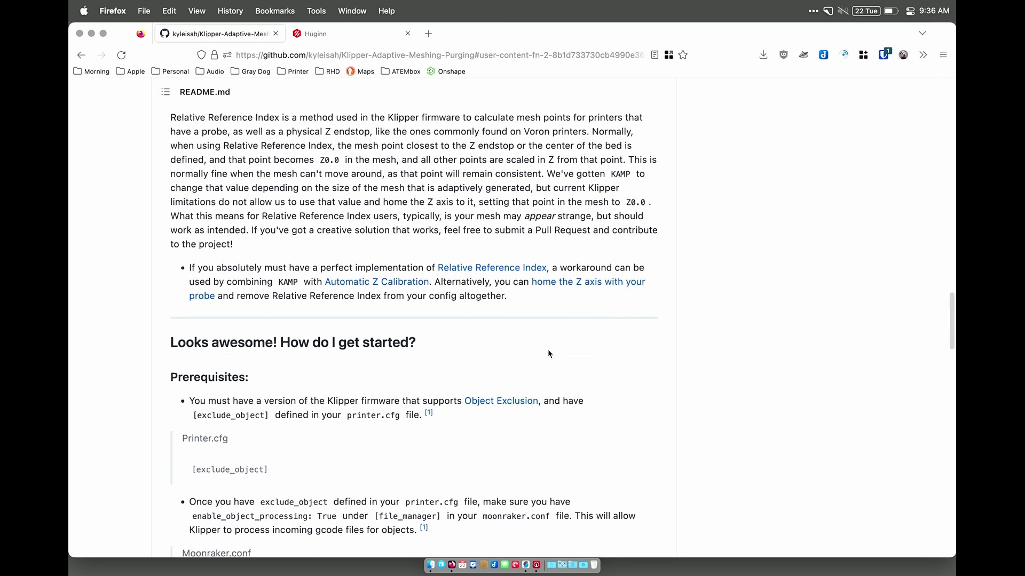
pyautogui.scroll(-5, 549, 353)
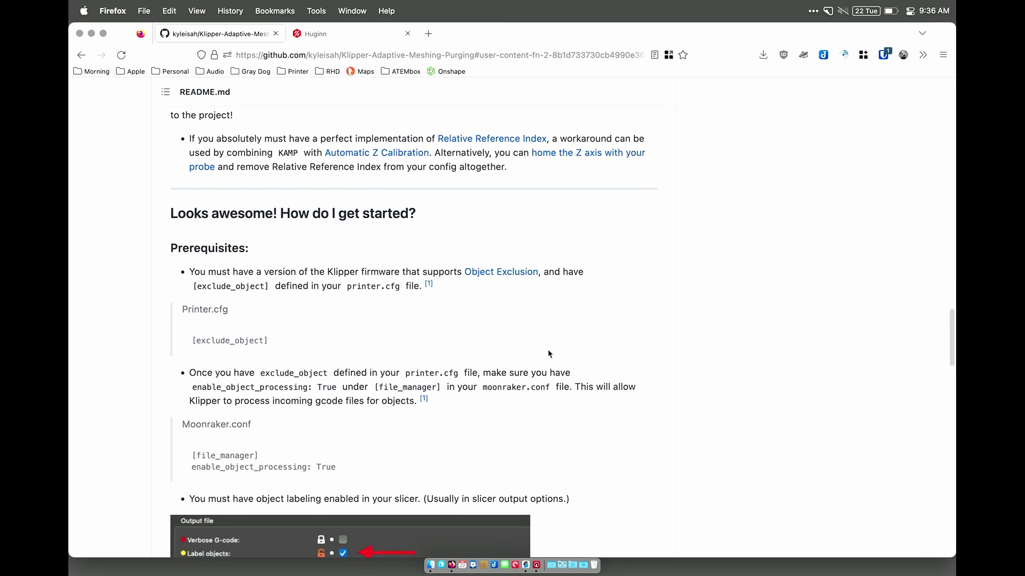
pyautogui.scroll(-3, 548, 350)
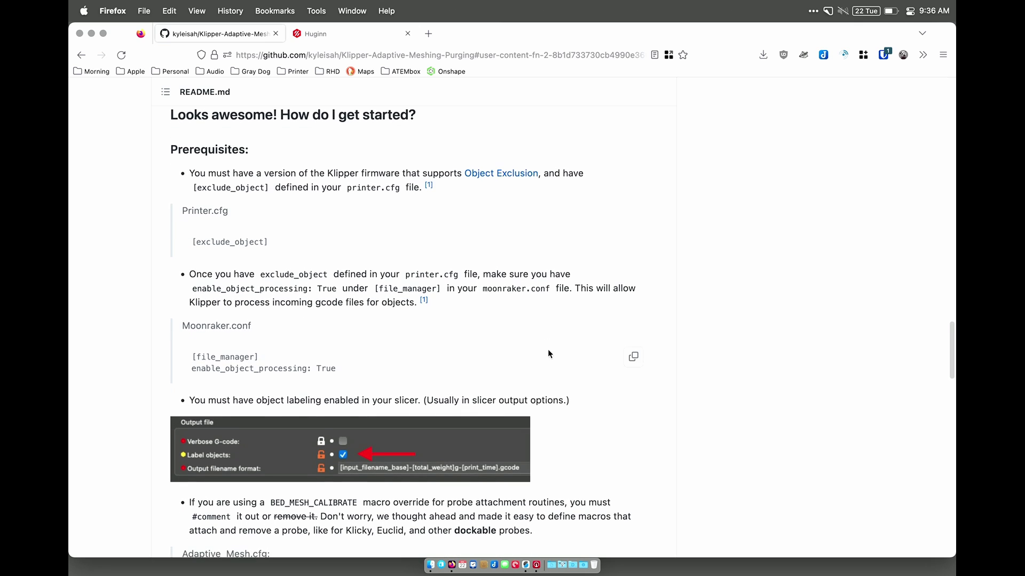
pyautogui.scroll(-1, 548, 352)
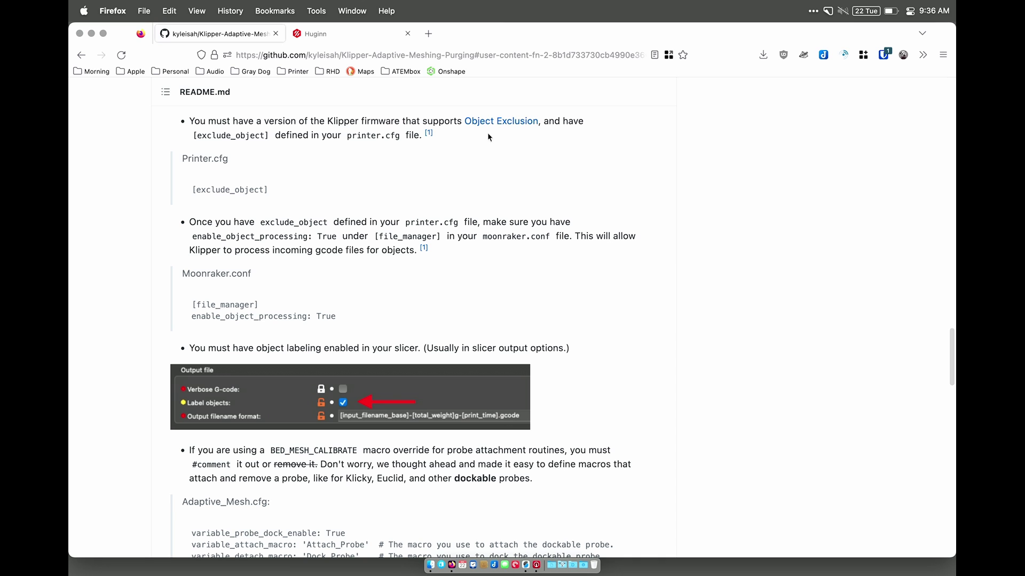
pyautogui.scroll(-1, 319, 166)
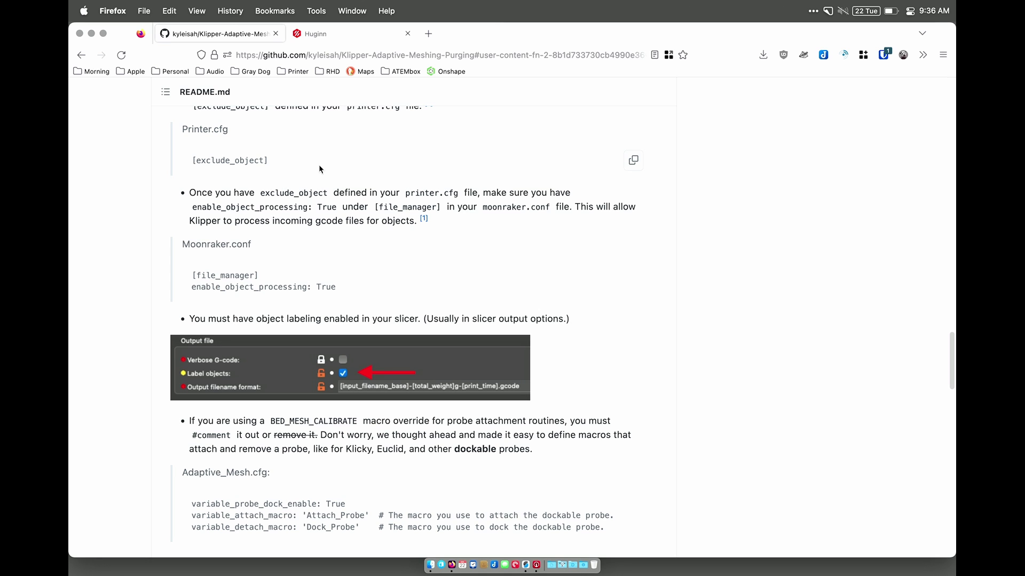
pyautogui.click(350, 30)
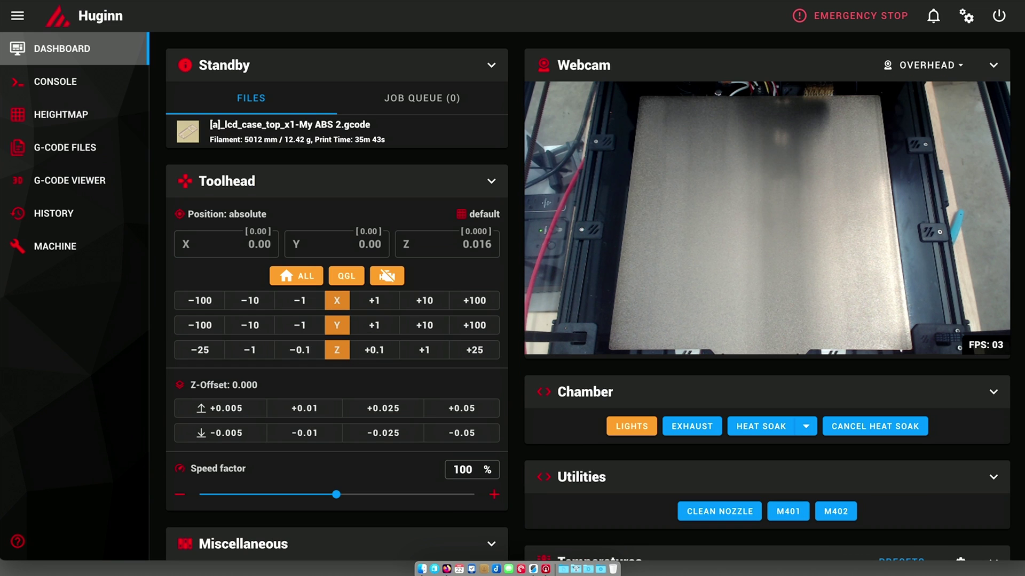
pyautogui.click(60, 245)
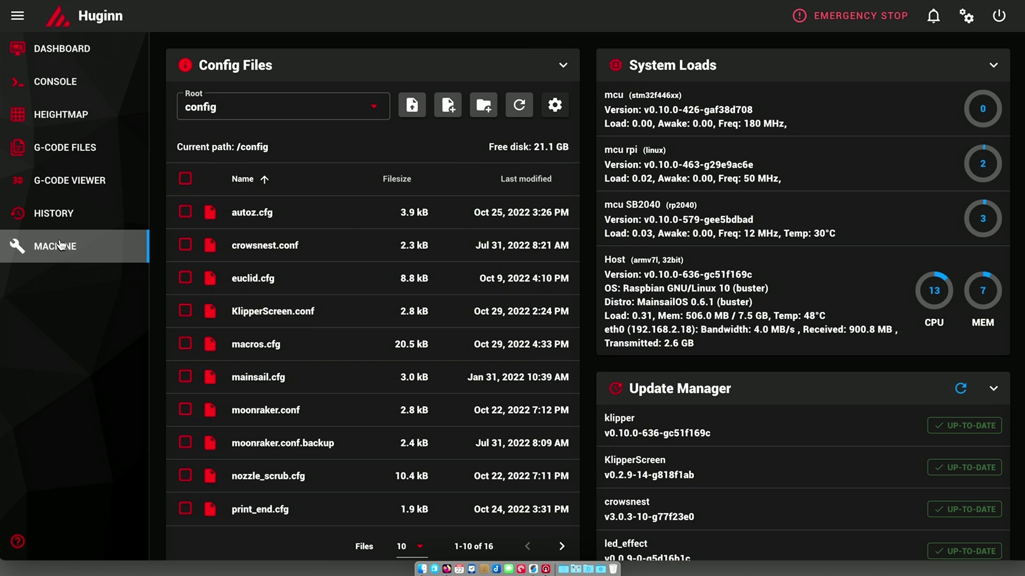
pyautogui.click(277, 344)
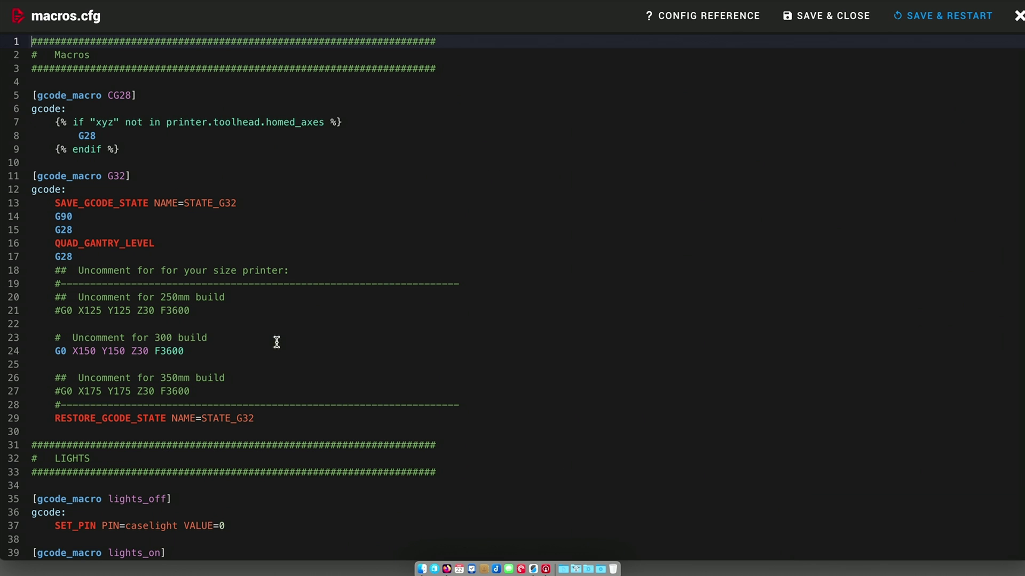
pyautogui.scroll(-2, 276, 342)
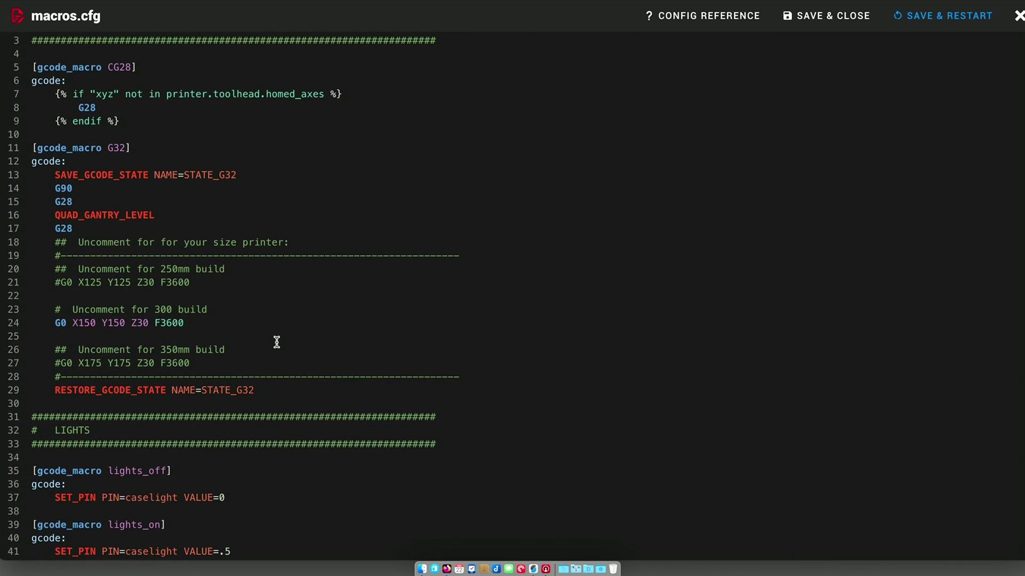
# Find the exclude_object entry, delete it with its comment and blank lines, and save macros.cfg.
pyautogui.hotkey('ctrl', 'f')
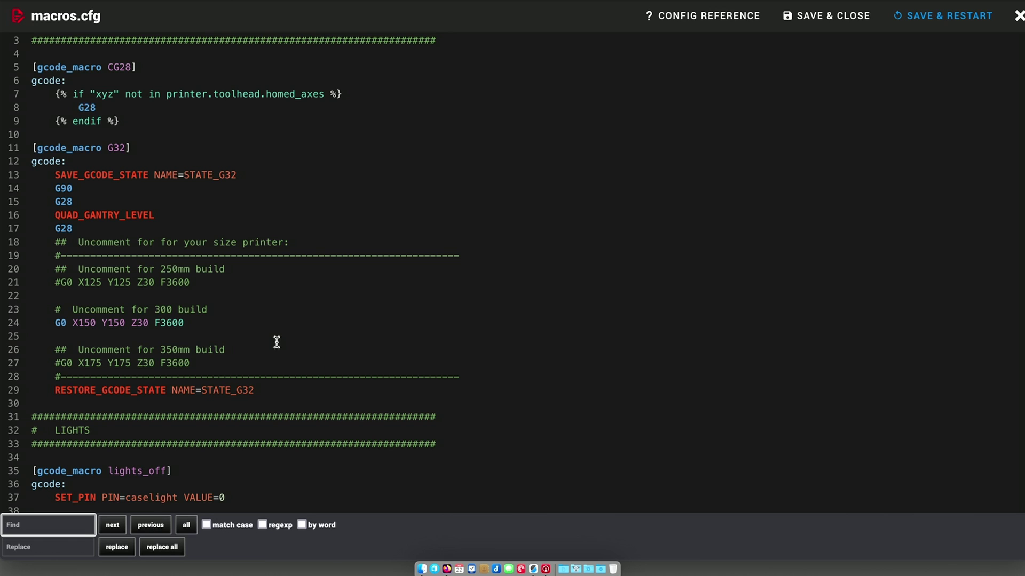
pyautogui.write('exc')
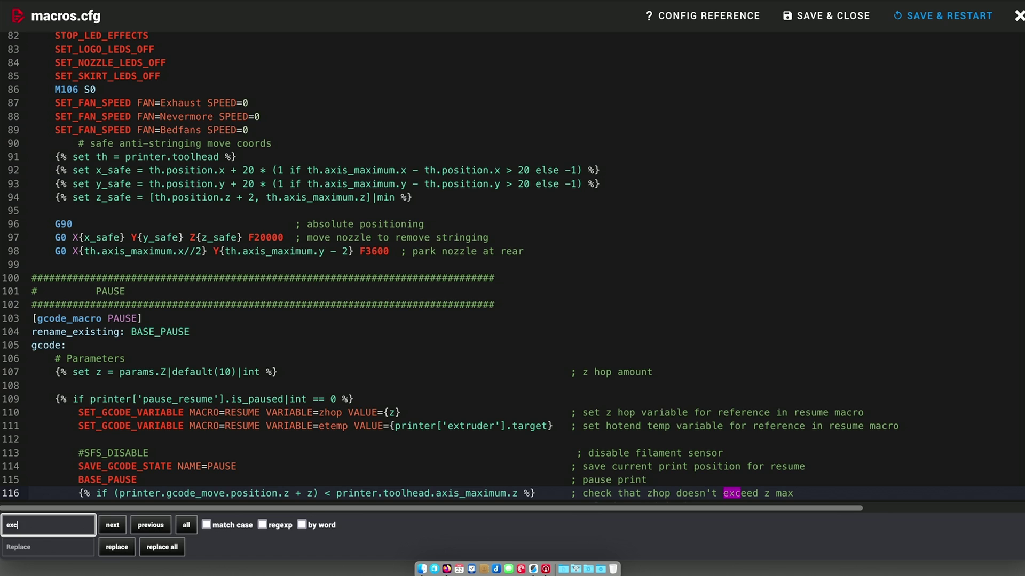
pyautogui.write('ludede')
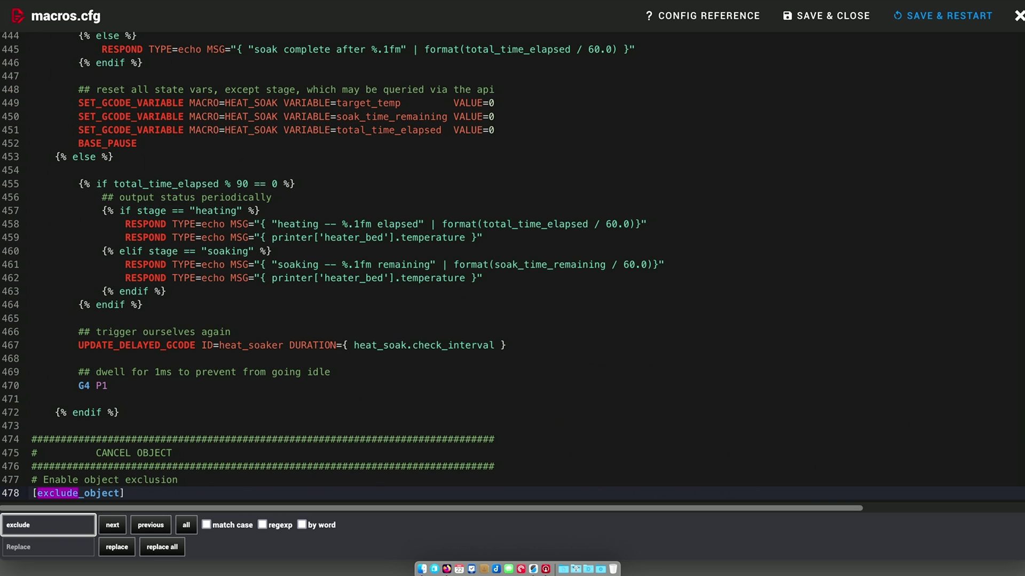
pyautogui.scroll(-5, 154, 409)
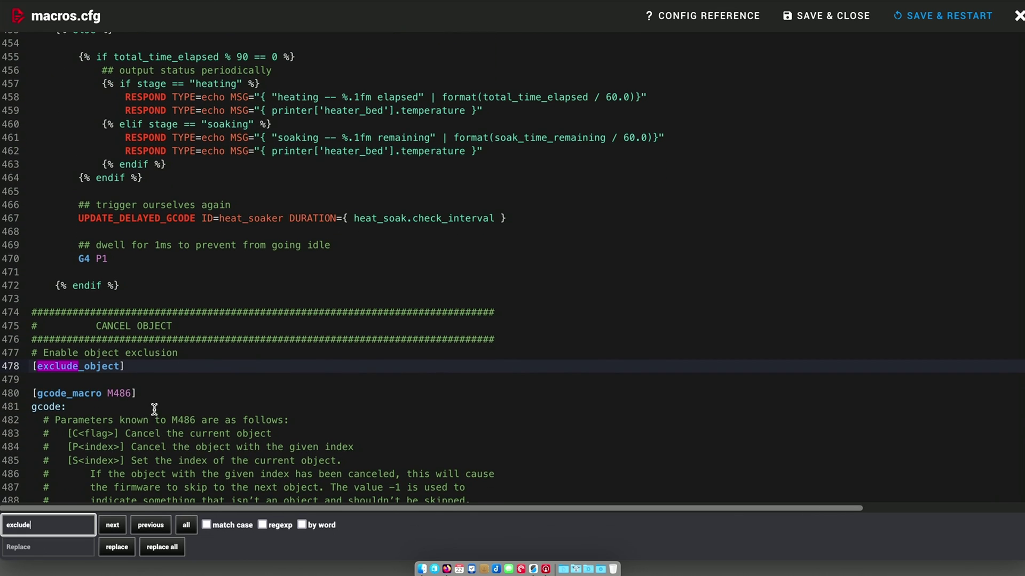
pyautogui.press('Return')
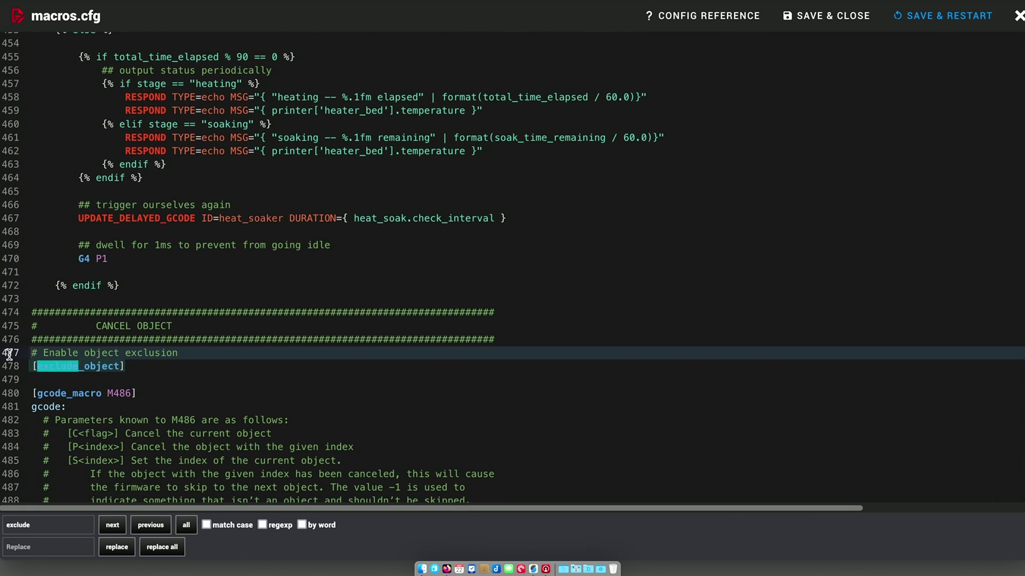
pyautogui.hotkey('shift', 'Down')
pyautogui.hotkey('shift', 'End')
pyautogui.press('super+c')
pyautogui.press('Delete')
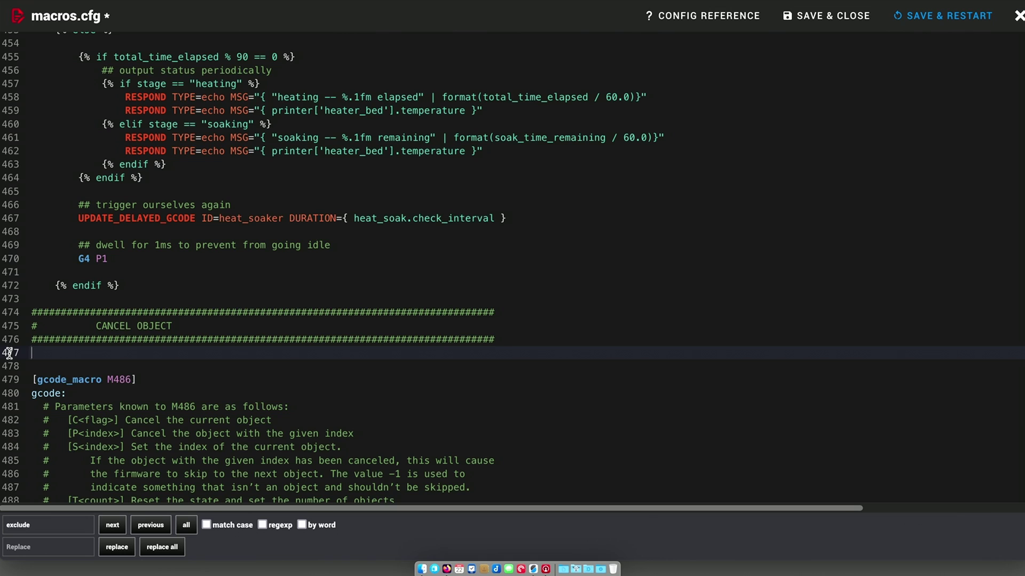
pyautogui.press('BackSpace')
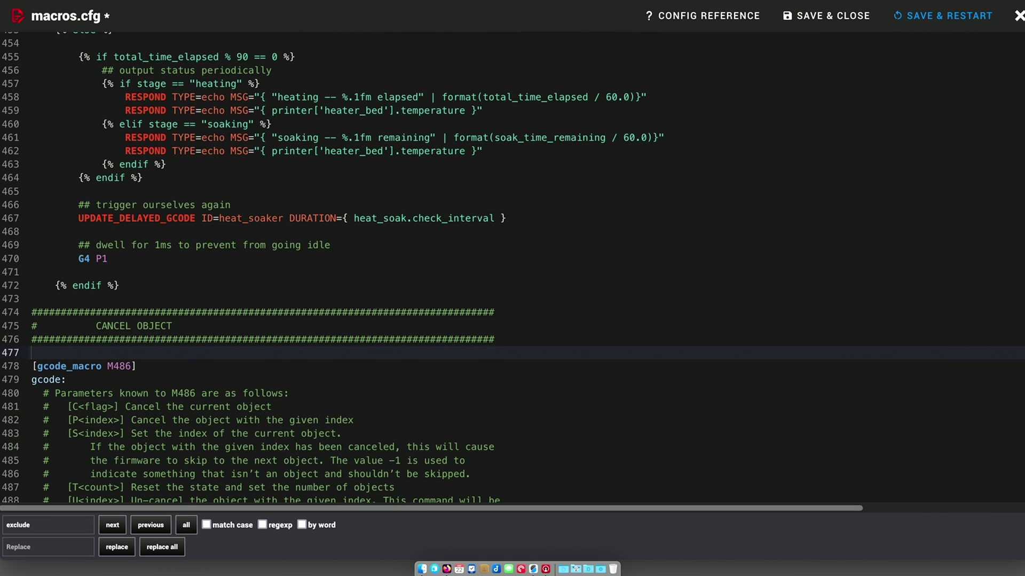
pyautogui.press('Delete')
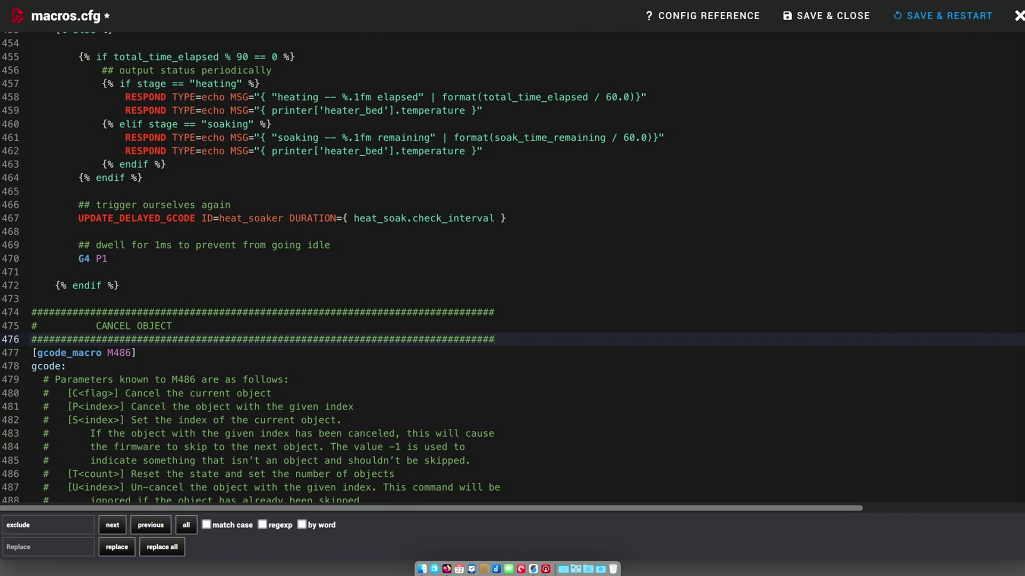
pyautogui.click(833, 16)
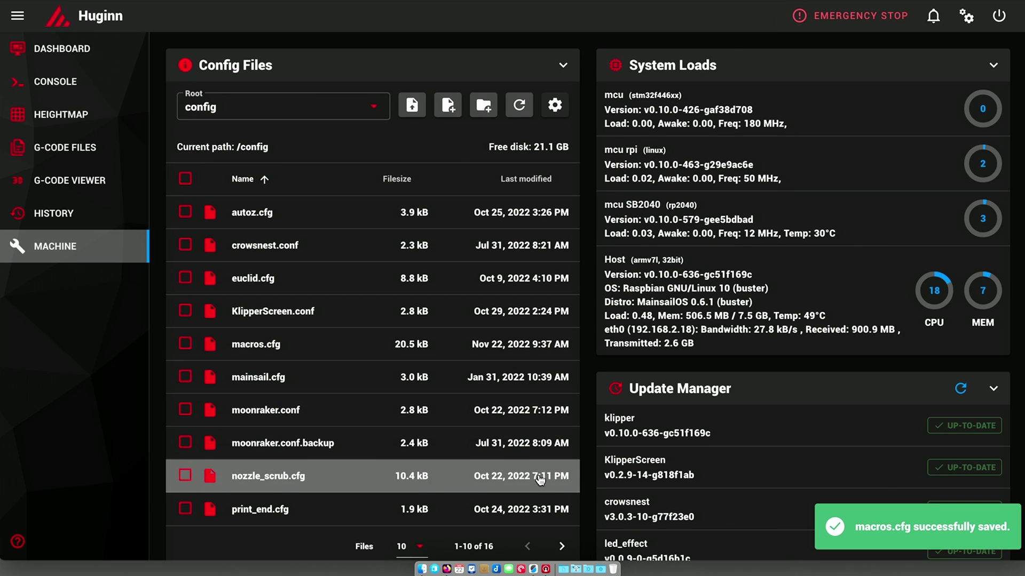
# Paste '# Enable object exclusion' and [exclude_object] after [respond] in printer.cfg, then save.
pyautogui.click(561, 545)
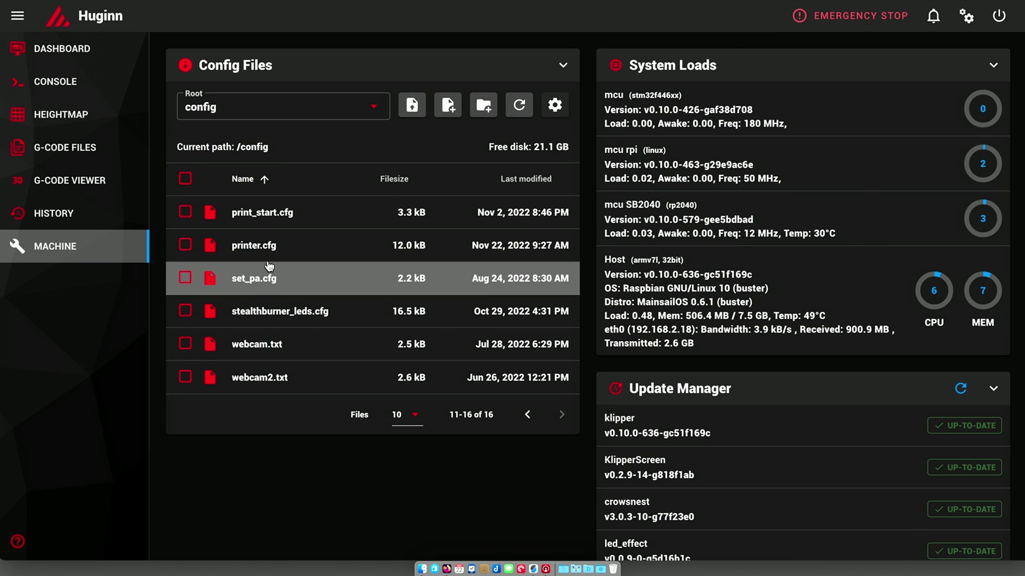
pyautogui.click(264, 245)
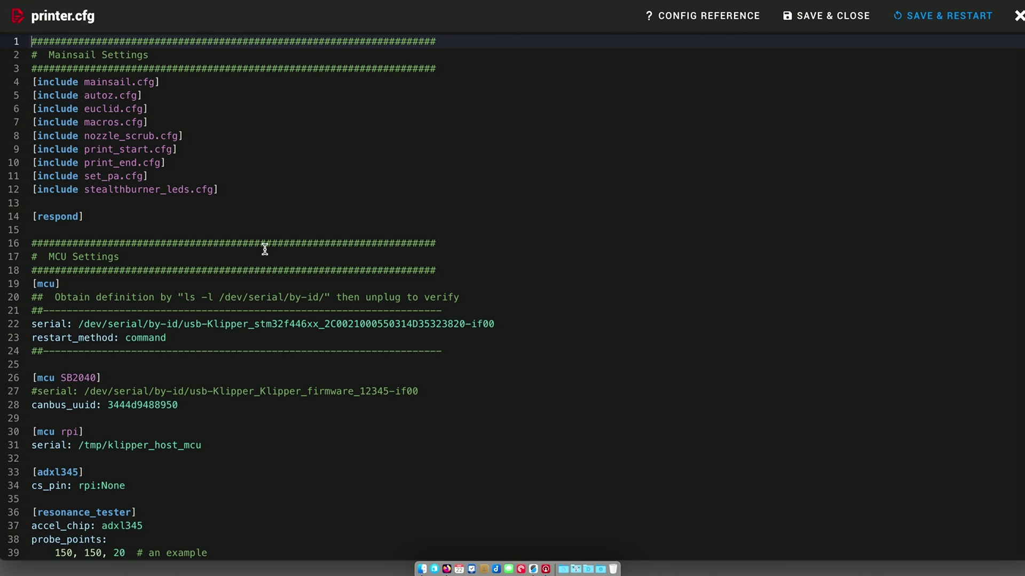
pyautogui.click(132, 214)
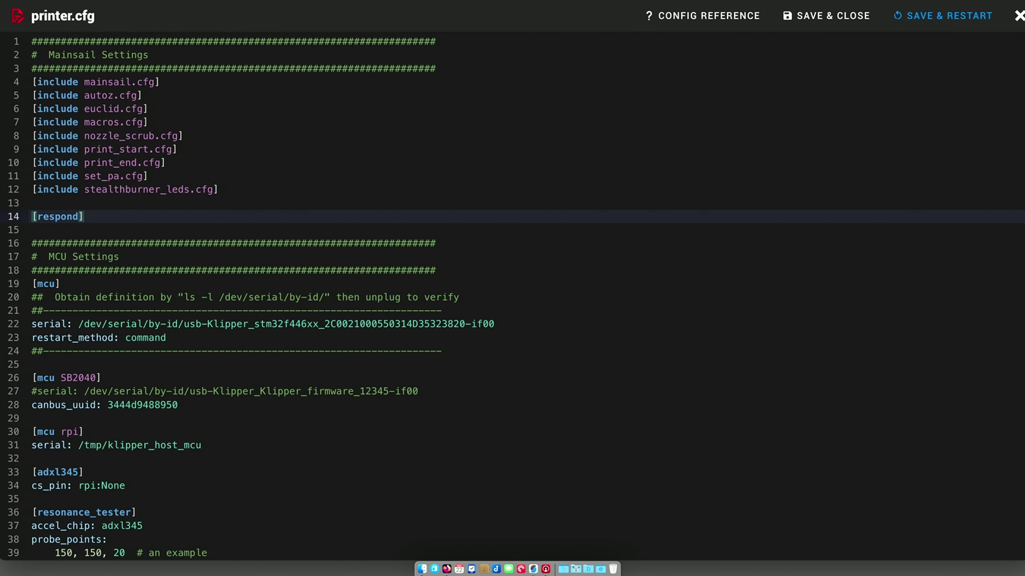
pyautogui.press('Return')
pyautogui.press('Return')
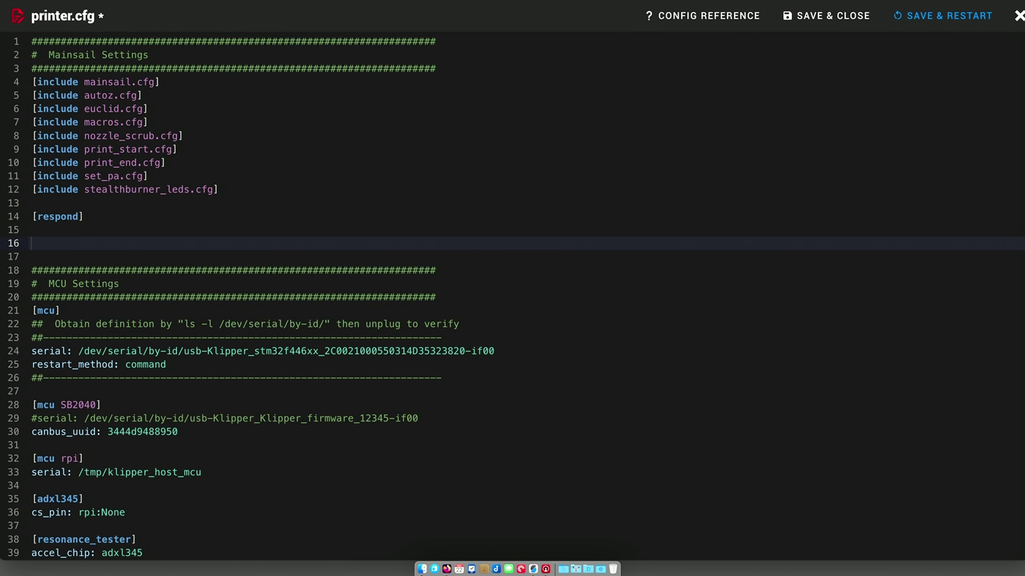
pyautogui.press('super+v')
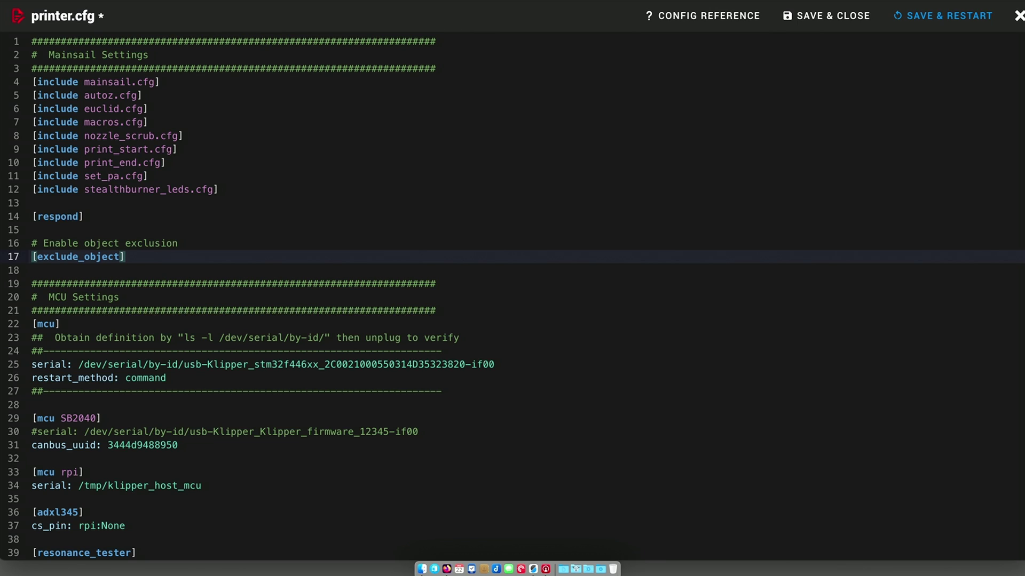
pyautogui.click(831, 24)
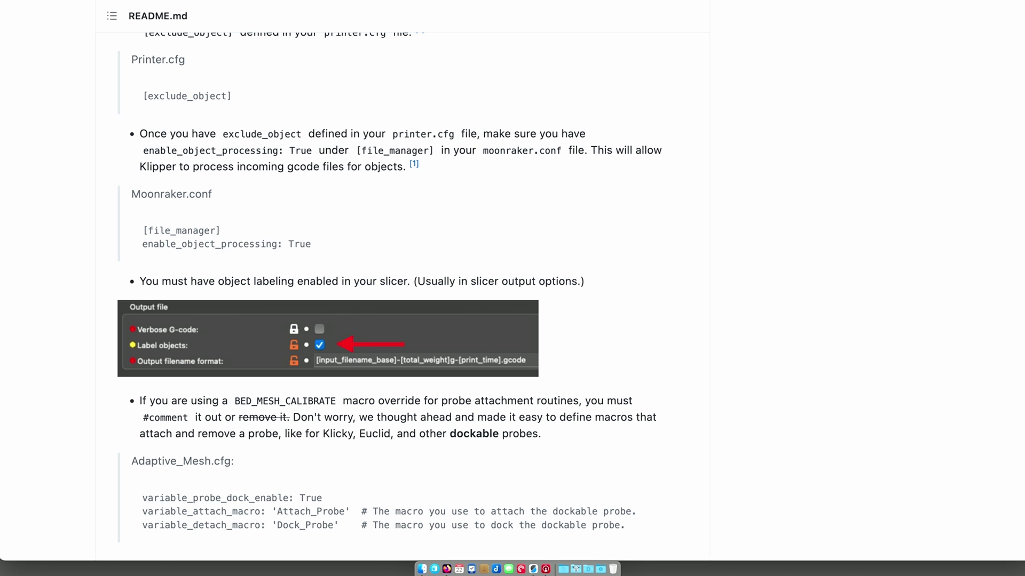
pyautogui.scroll(-2, 366, 195)
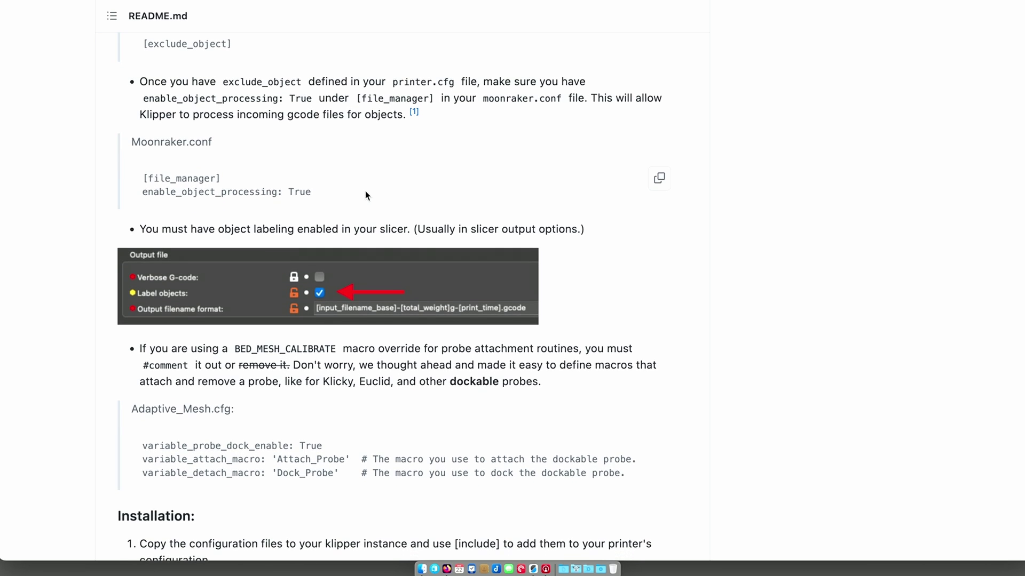
pyautogui.scroll(-1, 365, 193)
pyautogui.scroll(-1, 365, 190)
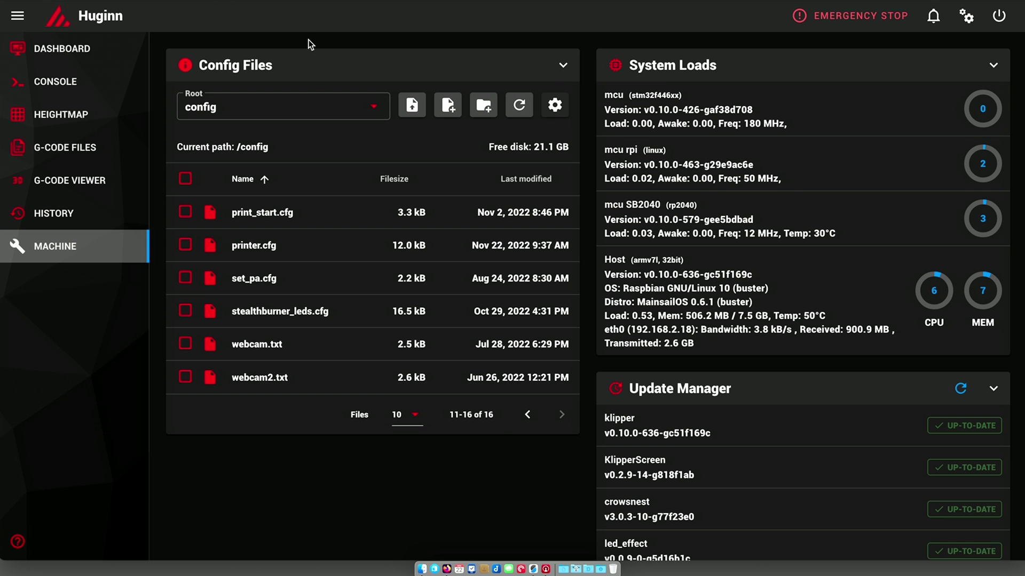
# Check that moonraker.conf has enable_object_processing: True under [file_manager], then close it.
pyautogui.click(528, 414)
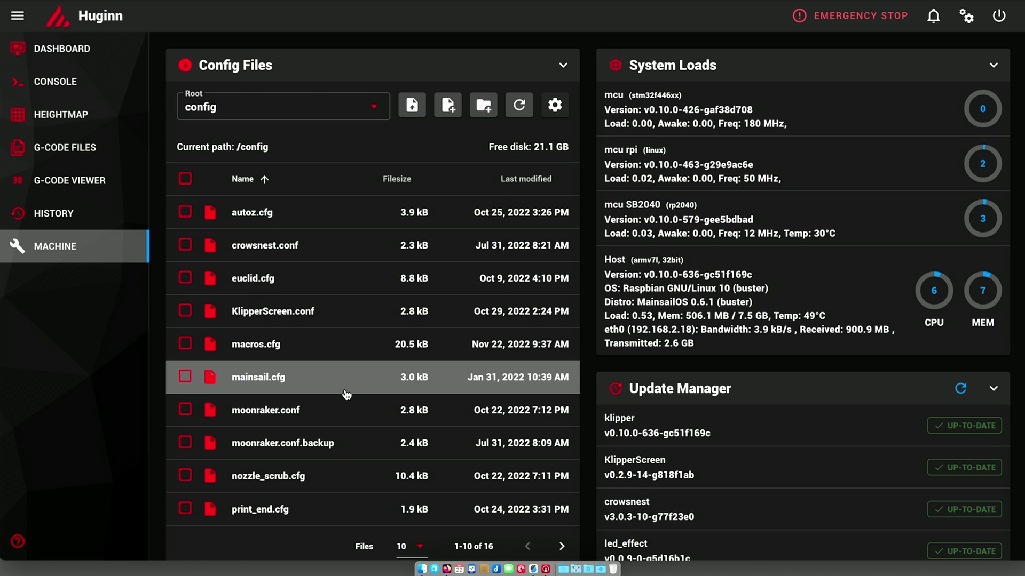
pyautogui.click(294, 411)
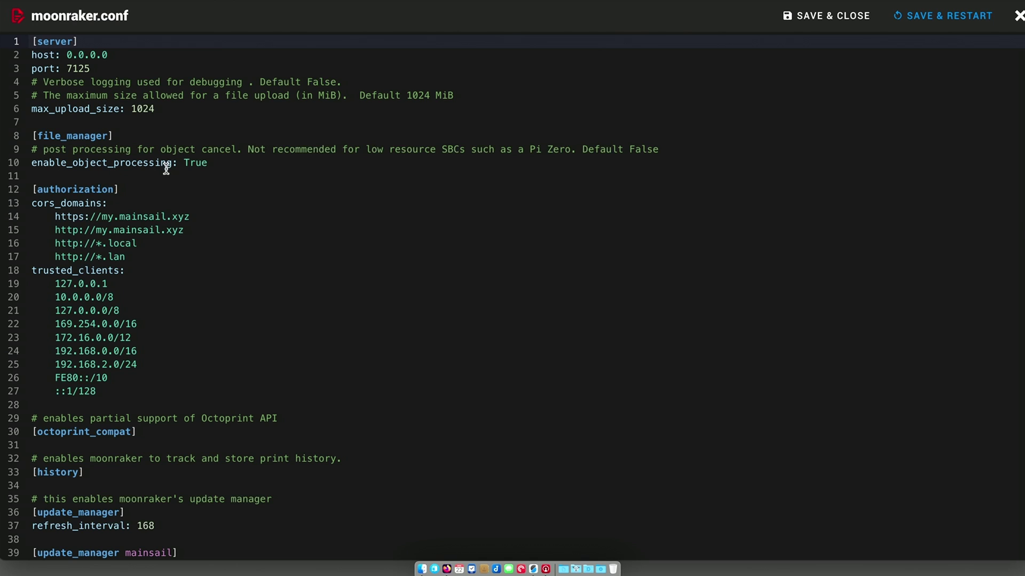
pyautogui.click(1012, 19)
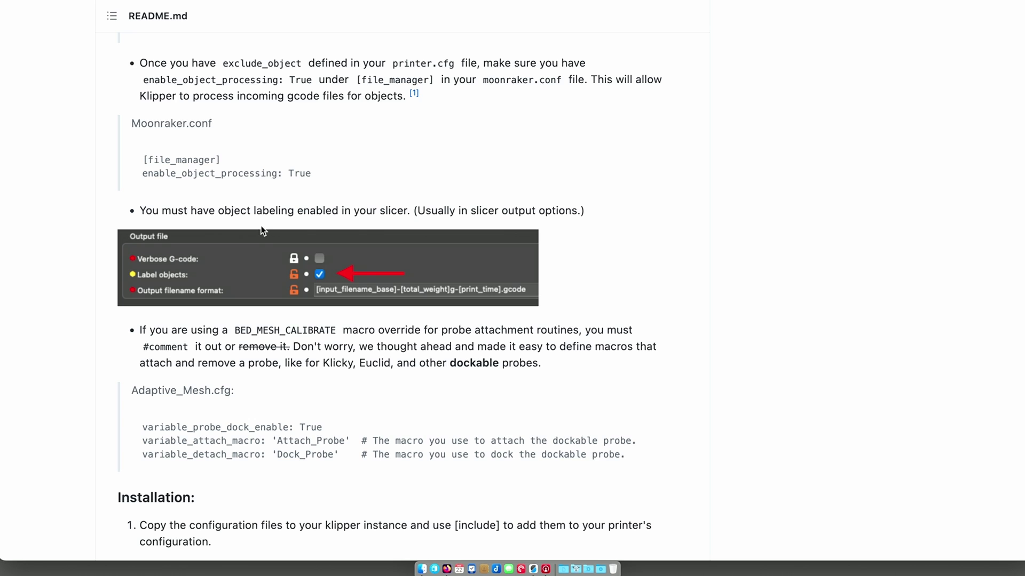
pyautogui.click(532, 566)
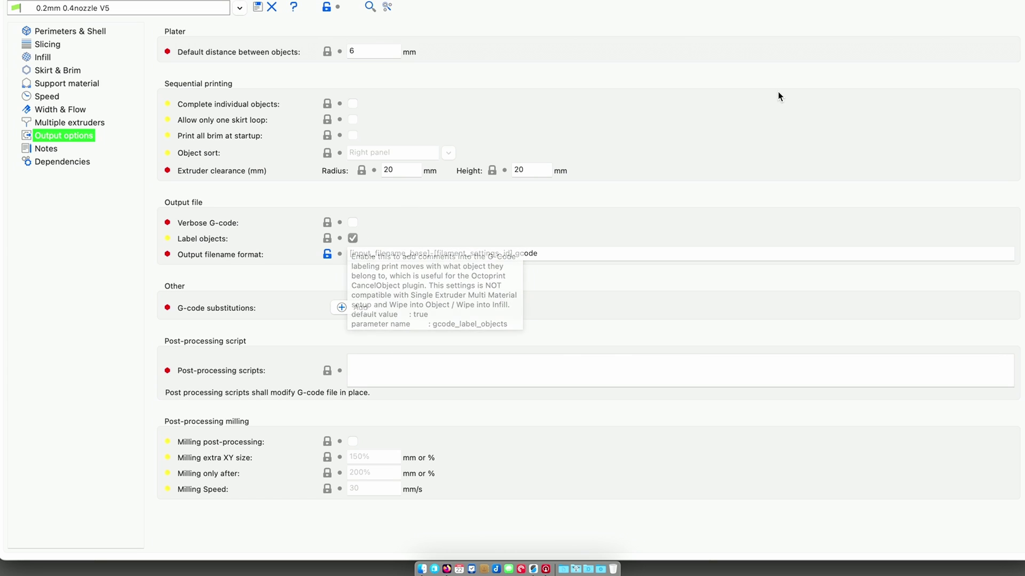
pyautogui.press('super+Tab')
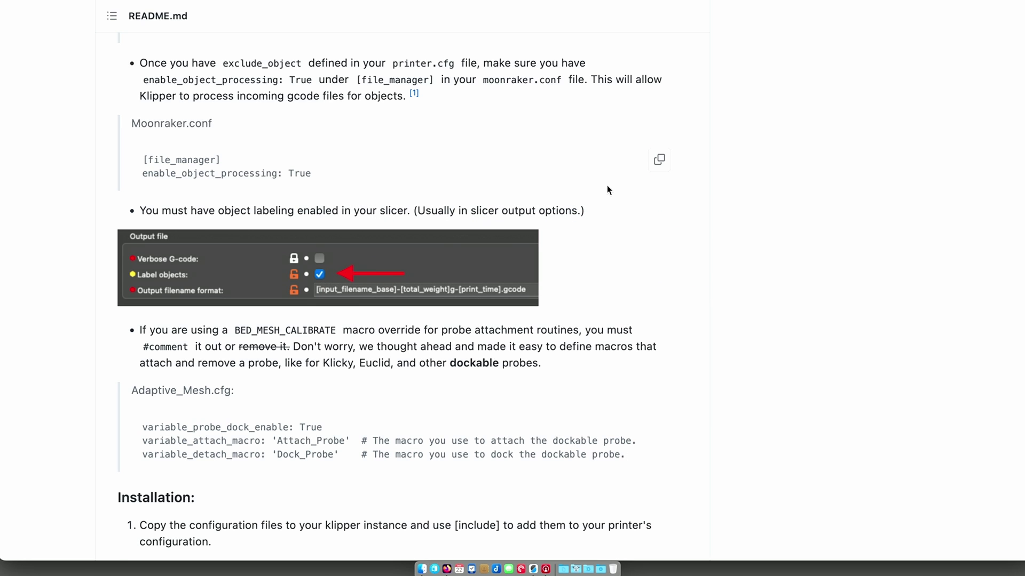
# Scroll the GitHub README down to the Installation section.
pyautogui.scroll(-5, 607, 188)
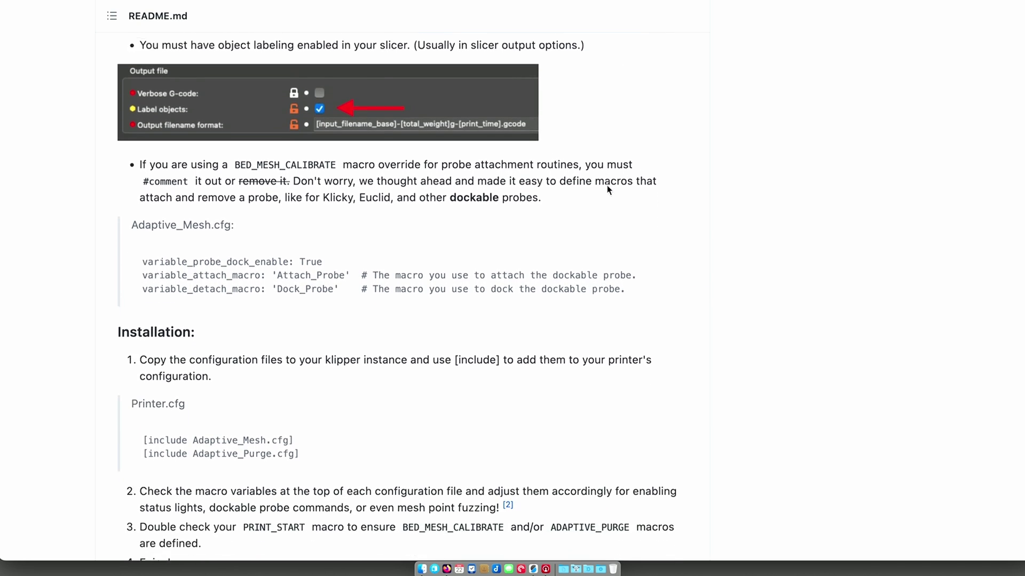
pyautogui.scroll(-3, 607, 184)
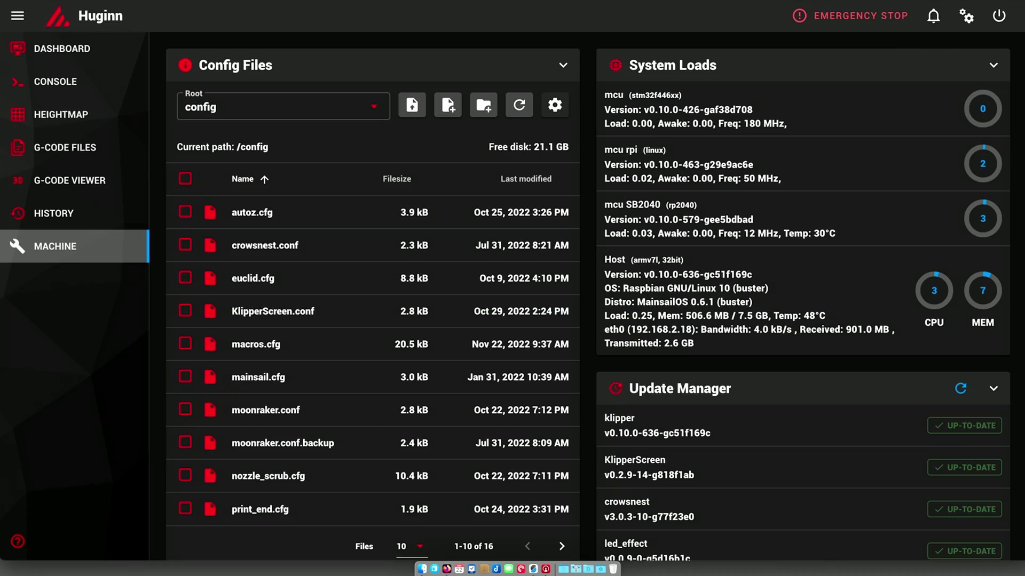
# Open euclid.cfg and scroll down to its [gcode_macro BED_MESH_CALIBRATE] section.
pyautogui.click(261, 278)
pyautogui.scroll(-20, 260, 276)
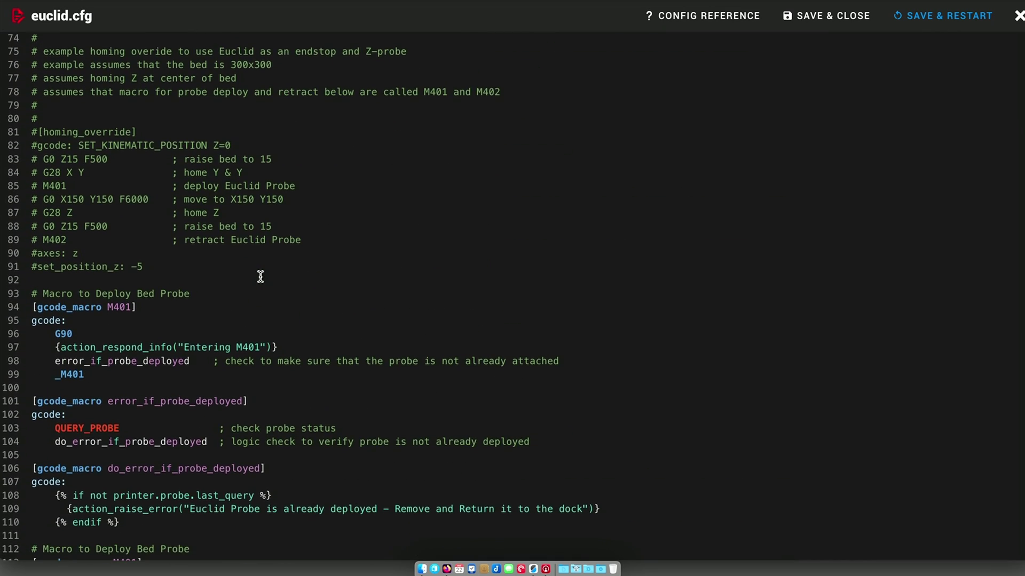
pyautogui.scroll(-3, 260, 277)
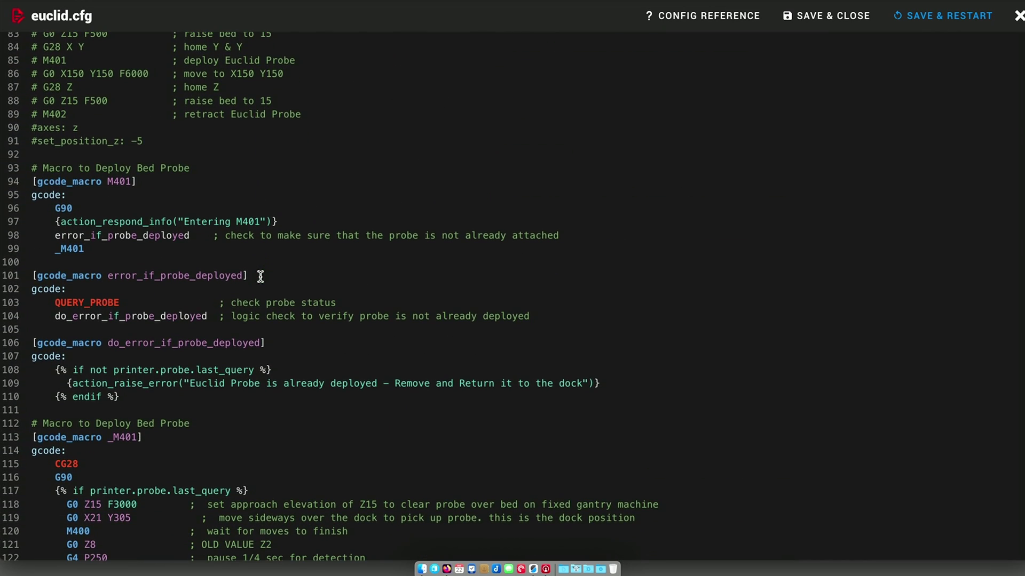
pyautogui.scroll(-14, 261, 277)
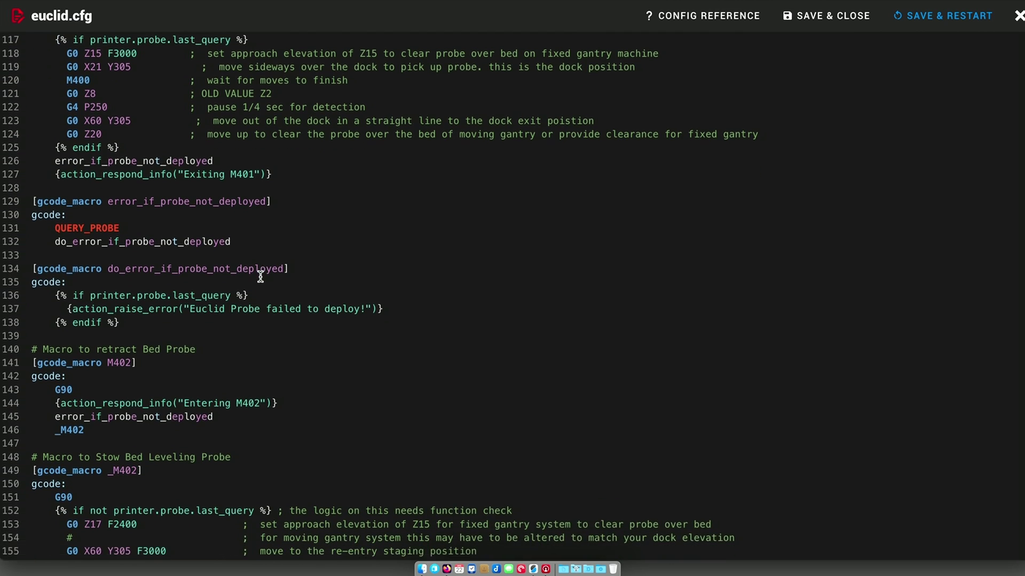
pyautogui.scroll(-5, 260, 276)
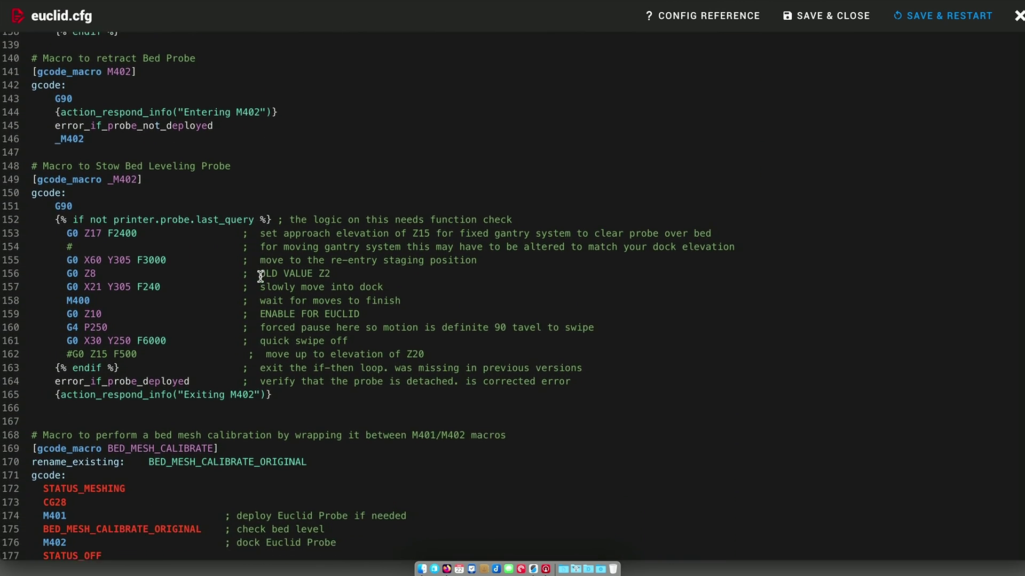
pyautogui.scroll(-4, 260, 276)
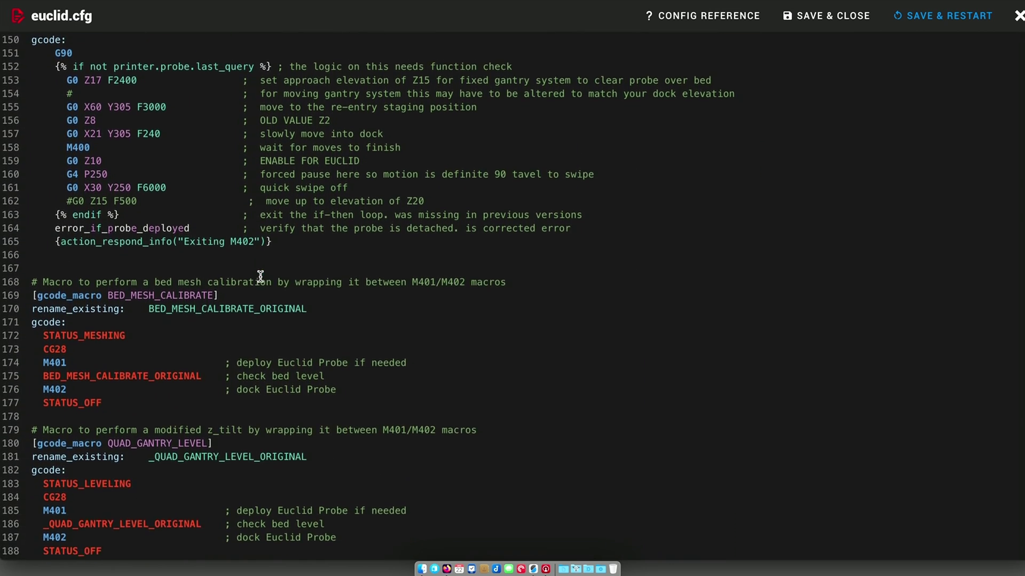
pyautogui.scroll(-2, 261, 276)
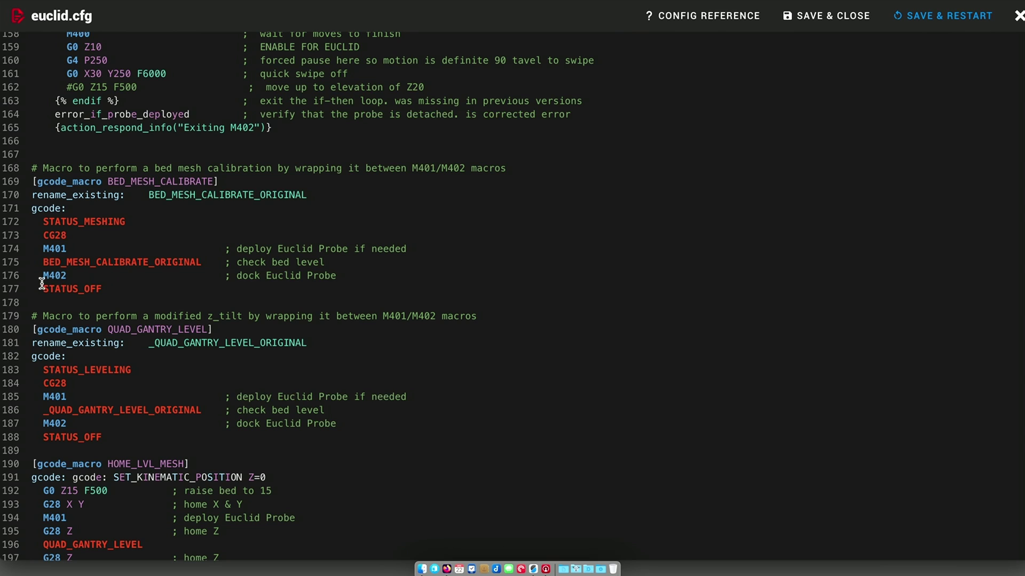
# Prefix the first lines of the BED_MESH_CALIBRATE override macro with # to comment them out.
pyautogui.click(29, 182)
pyautogui.write('#')
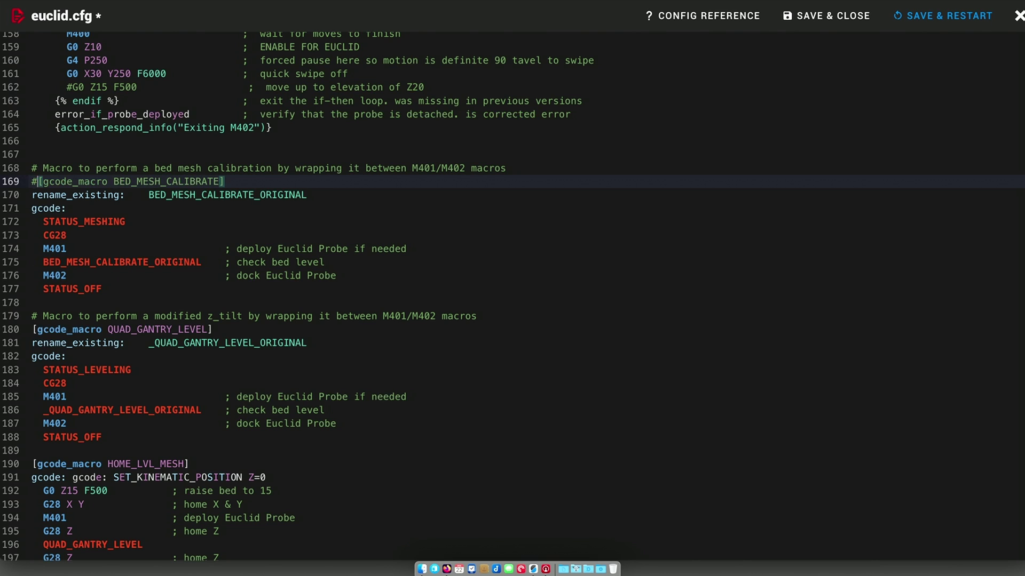
pyautogui.press('Down')
pyautogui.press('Home')
pyautogui.write('#')
pyautogui.press('Down')
pyautogui.press('Home')
pyautogui.write('#')
pyautogui.press('Down')
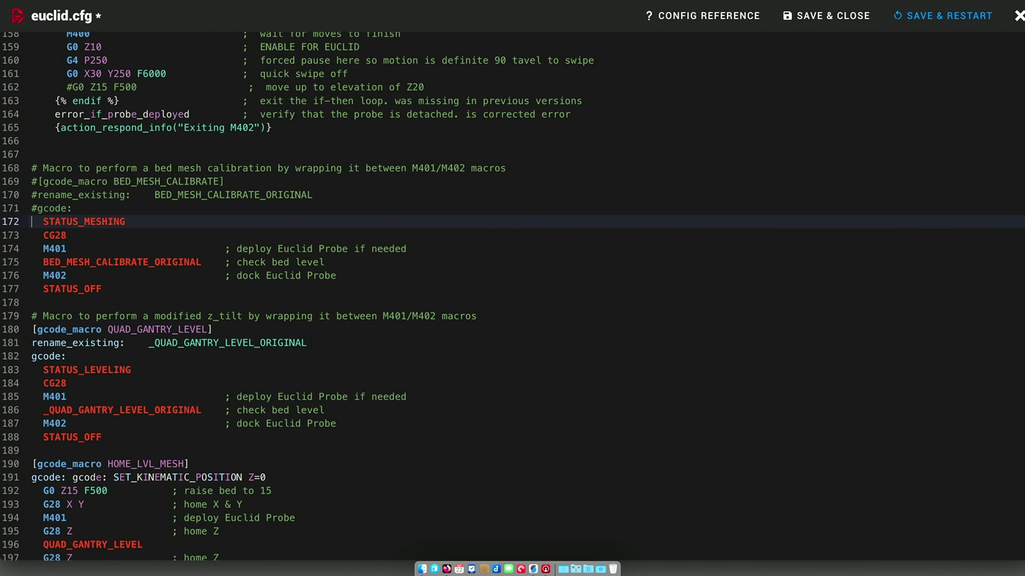
pyautogui.press('Home')
pyautogui.write('#')
pyautogui.press('Down')
pyautogui.press('Home')
# Comment out the remaining override lines through line 177 and save euclid.cfg.
pyautogui.press('Down')
pyautogui.write('#')
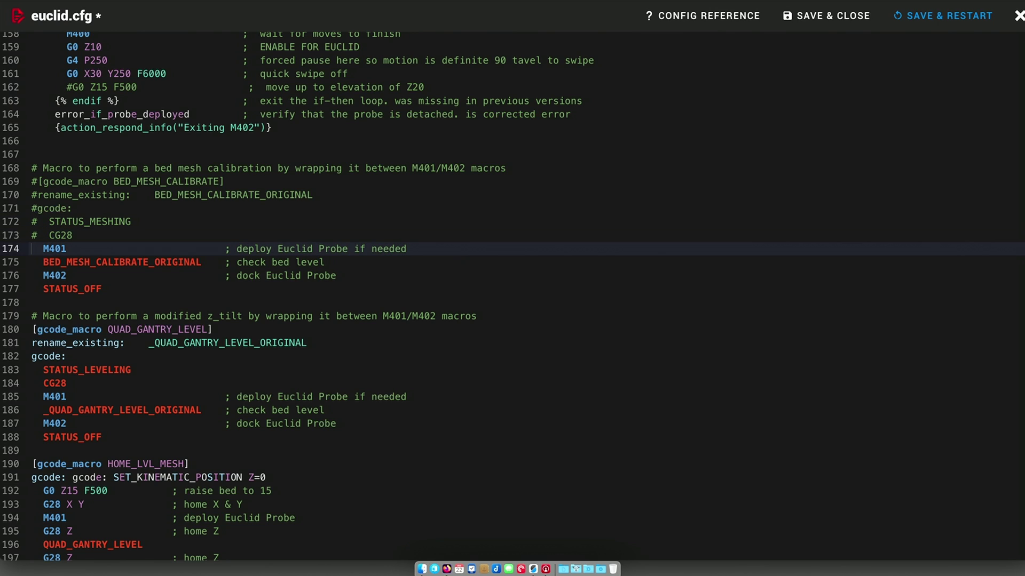
pyautogui.write('#')
pyautogui.press('Down')
pyautogui.press('Home')
pyautogui.write('#')
pyautogui.press('Down')
pyautogui.press('Home')
pyautogui.write('#')
pyautogui.press('Down')
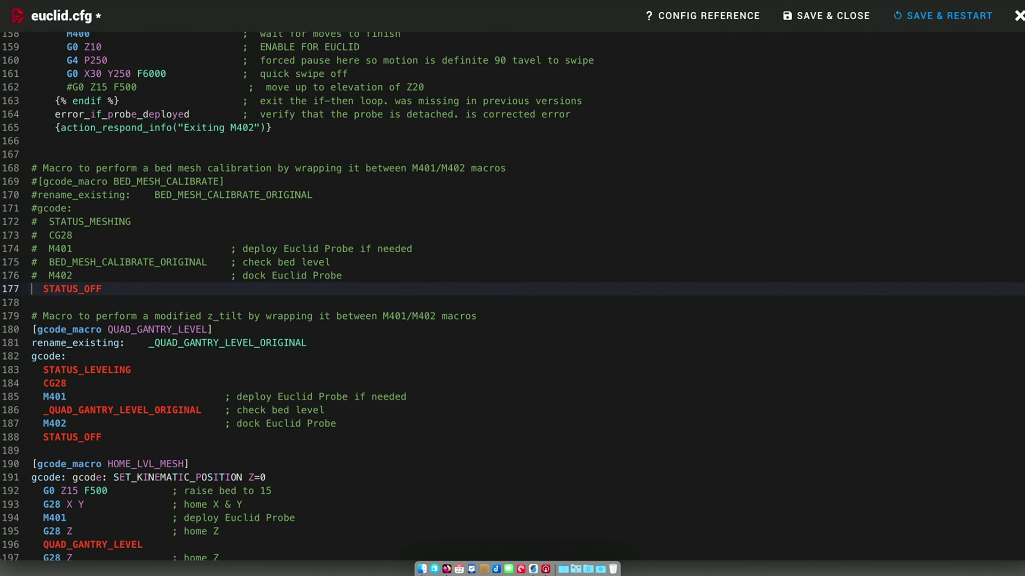
pyautogui.write('#')
pyautogui.moveTo(114, 290); pyautogui.dragTo(23, 222)
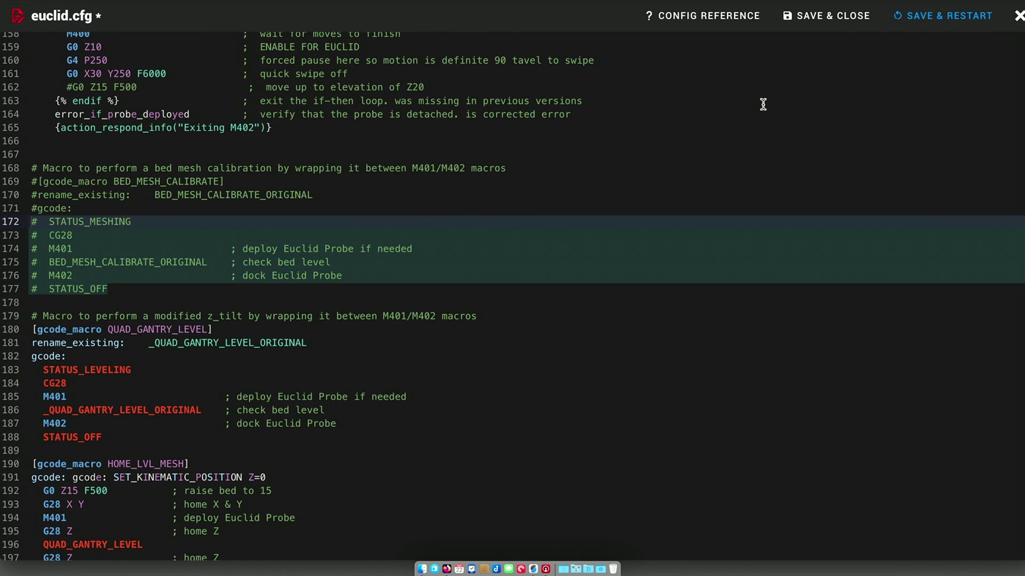
pyautogui.click(835, 24)
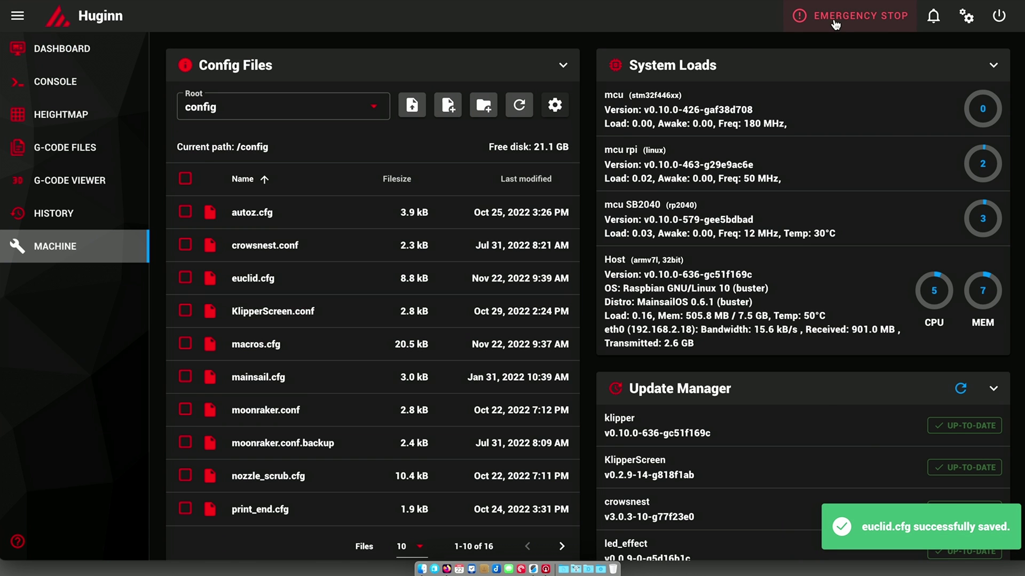
# Launch Visual Studio Code from the application launcher.
pyautogui.hotkey('alt', 'space')
pyautogui.write('vi')
pyautogui.press('Return')
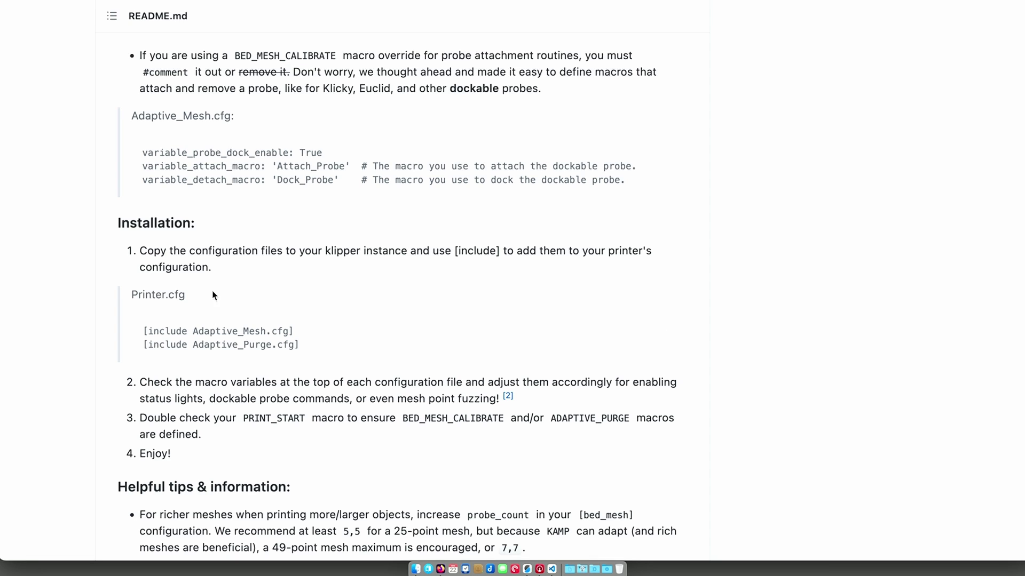
# Select the Adaptive_Mesh.cfg file name in the README's include line.
pyautogui.doubleClick(209, 328)
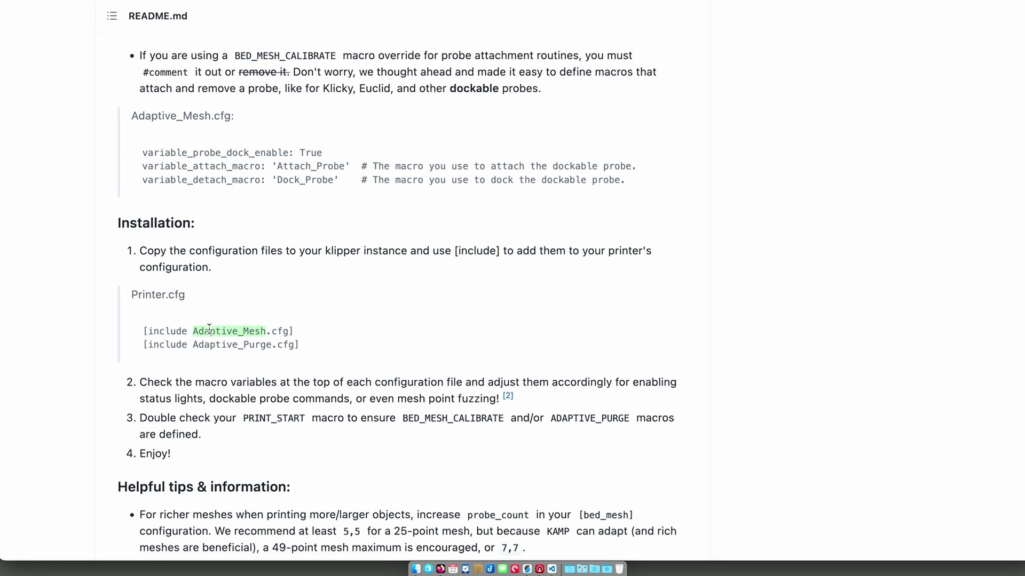
pyautogui.moveTo(209, 328); pyautogui.dragTo(272, 330)
pyautogui.hotkey('ctrl', 'Tab')
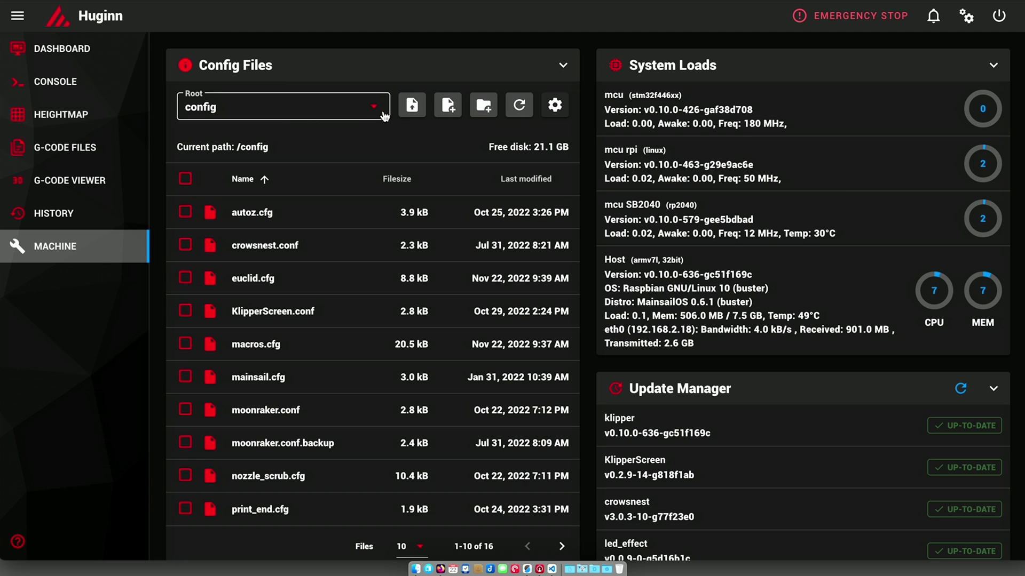
# Create an empty Adaptive_Mesh.cfg in the config folder and open it for editing.
pyautogui.click(412, 106)
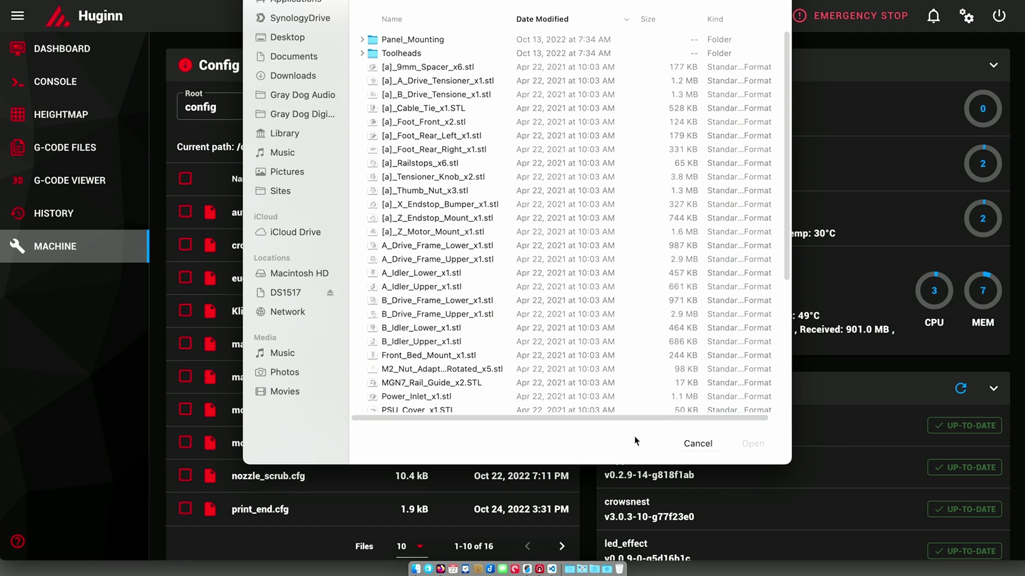
pyautogui.click(695, 444)
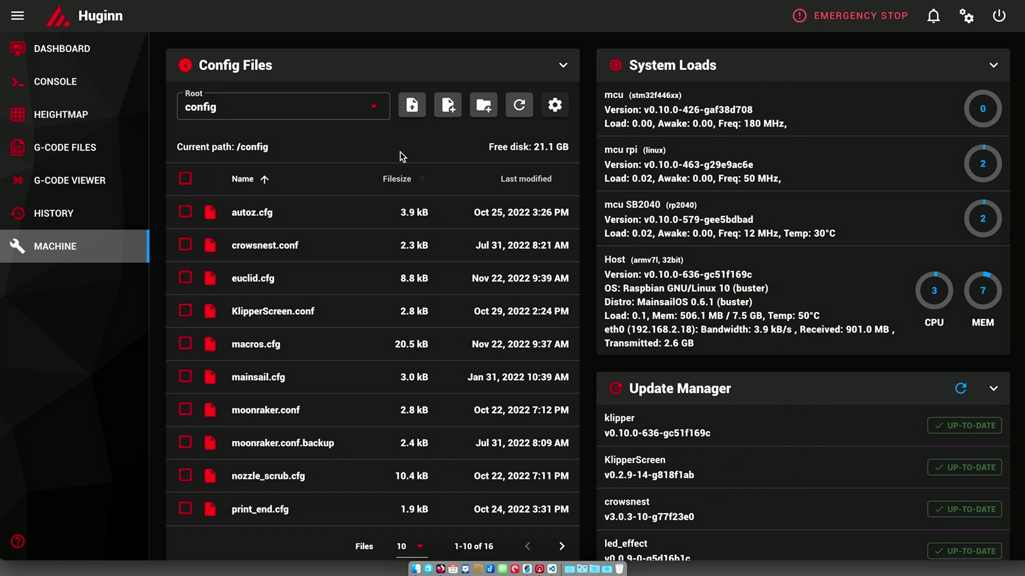
pyautogui.click(448, 111)
pyautogui.write('Adaptive_Mesh.cfg')
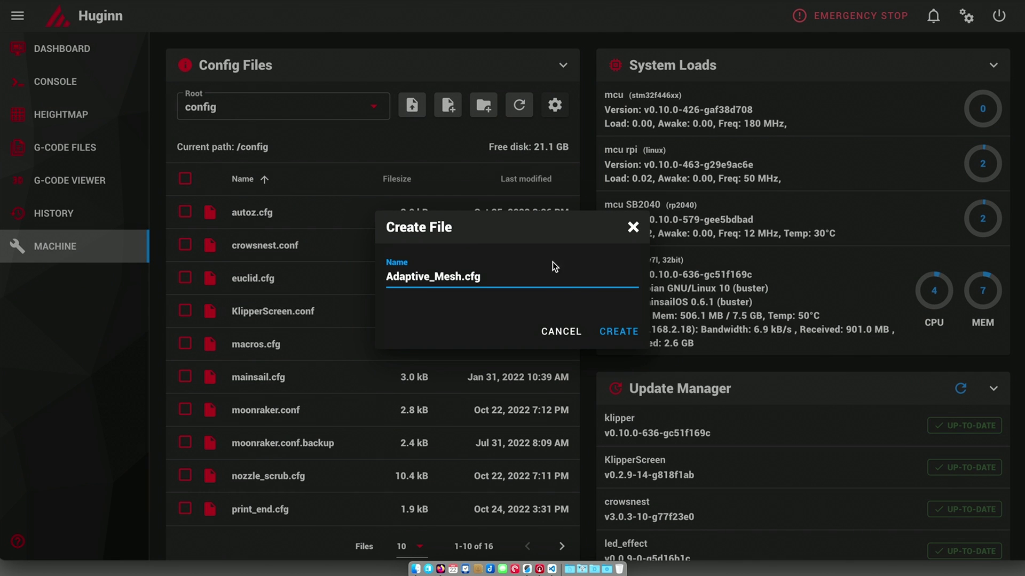
pyautogui.click(608, 332)
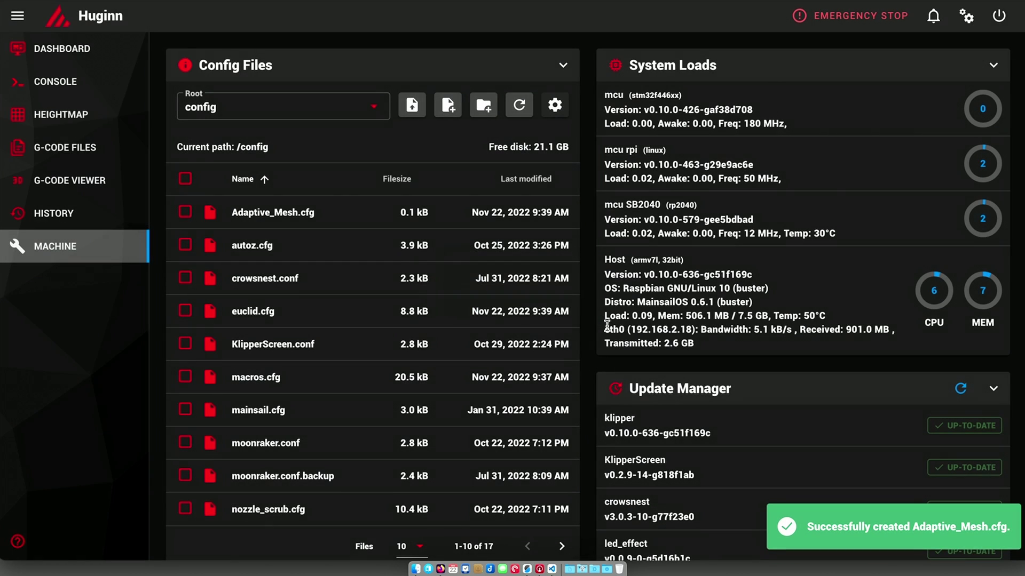
pyautogui.click(298, 212)
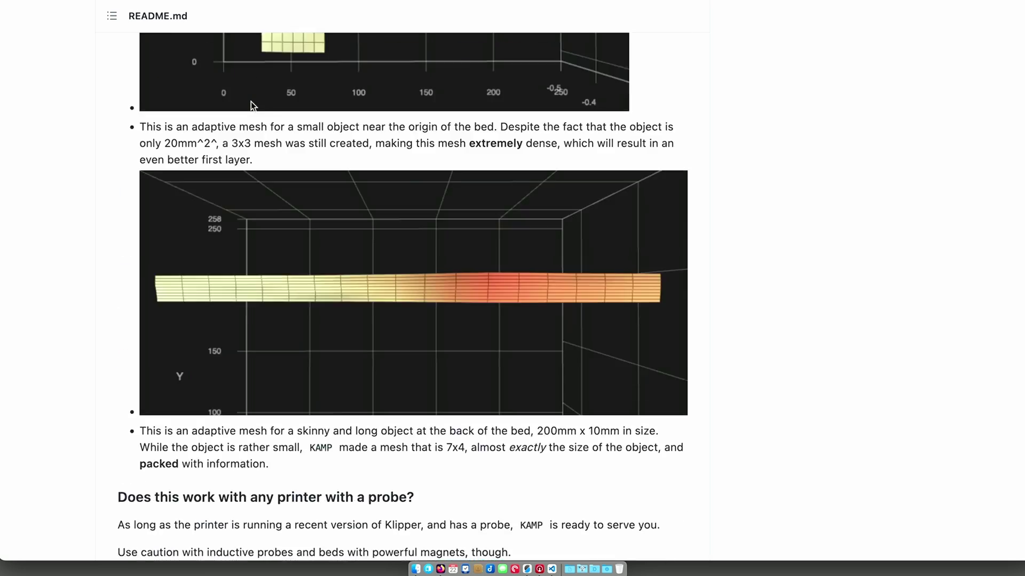
# Open Configuration/Adaptive_Mesh.cfg on GitHub as raw text and copy all of it.
pyautogui.scroll(20, 251, 102)
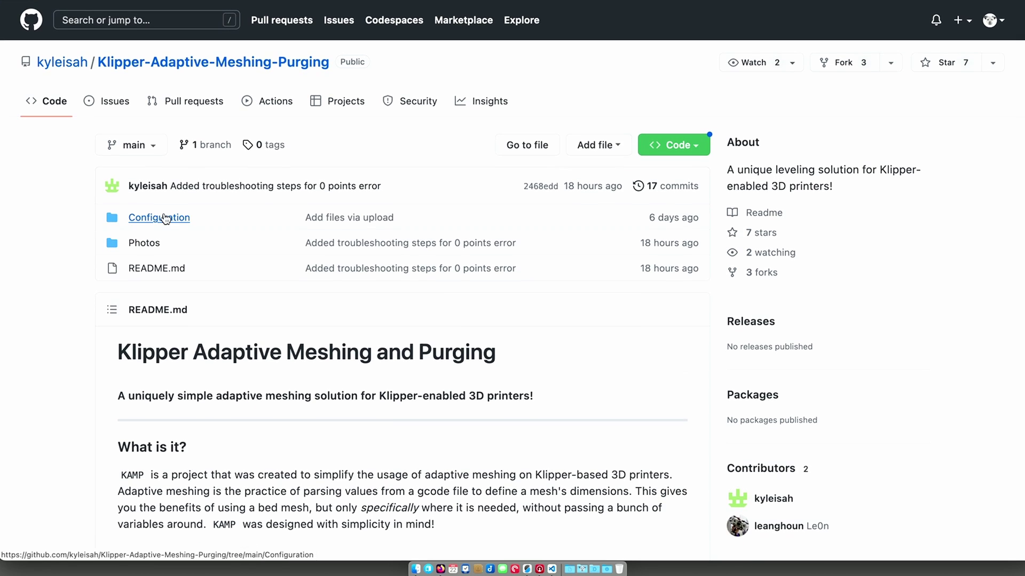
pyautogui.click(163, 219)
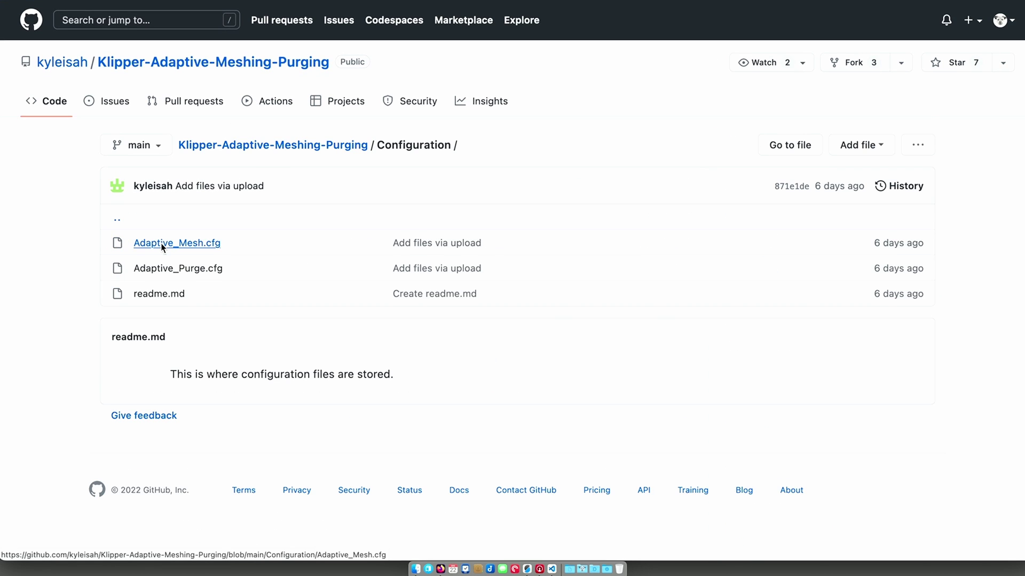
pyautogui.click(161, 244)
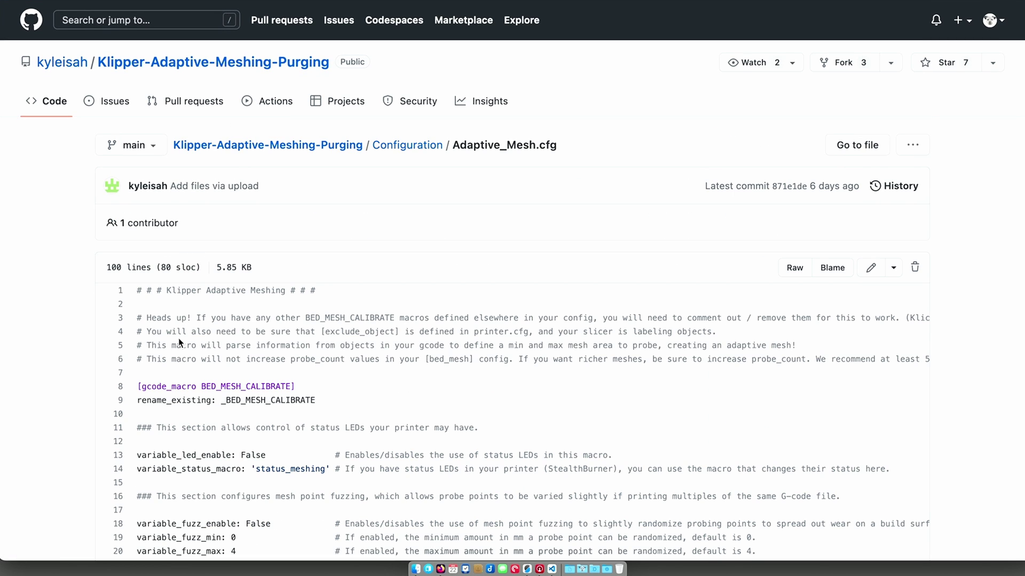
pyautogui.click(788, 267)
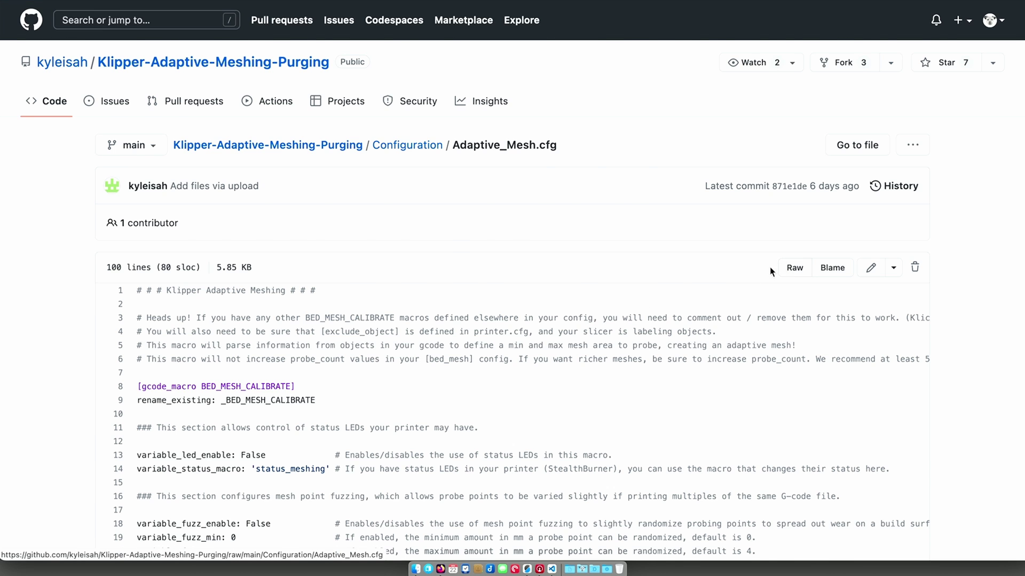
pyautogui.press('super+a')
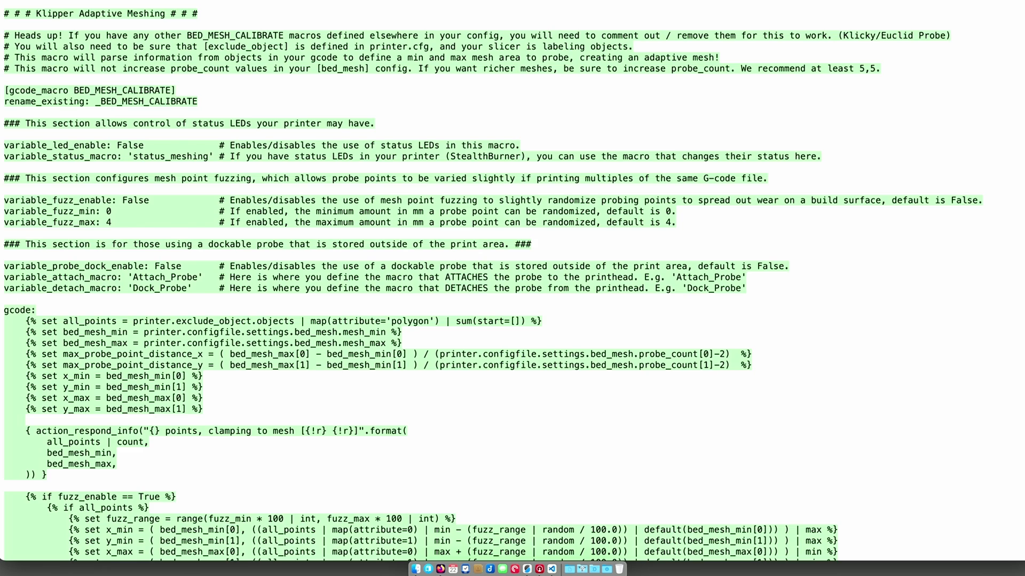
pyautogui.press('super+bracketleft')
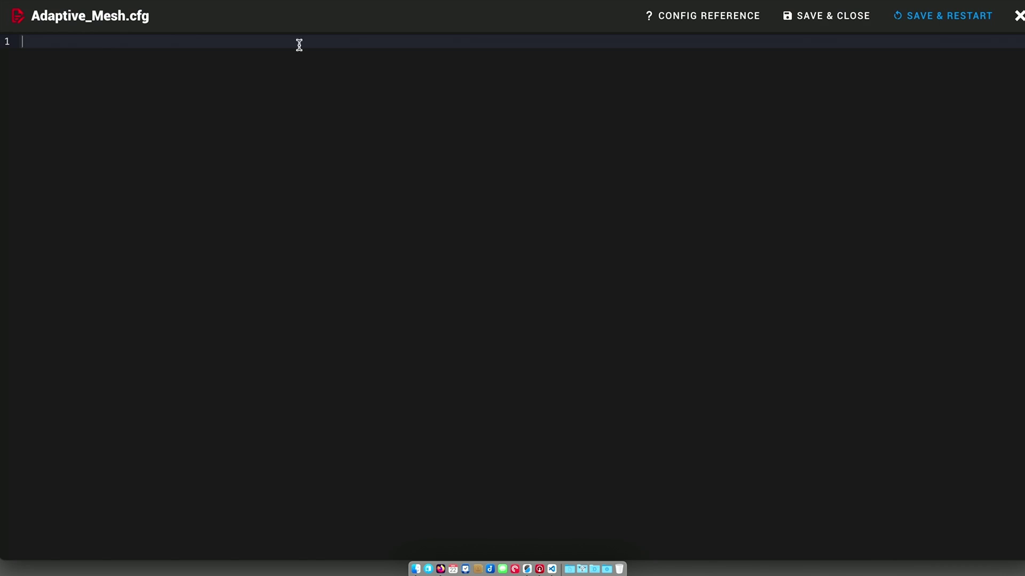
# Paste the copied Adaptive Meshing macro into the empty Adaptive_Mesh.cfg editor.
pyautogui.press('super+v')
pyautogui.scroll(20, 260, 191)
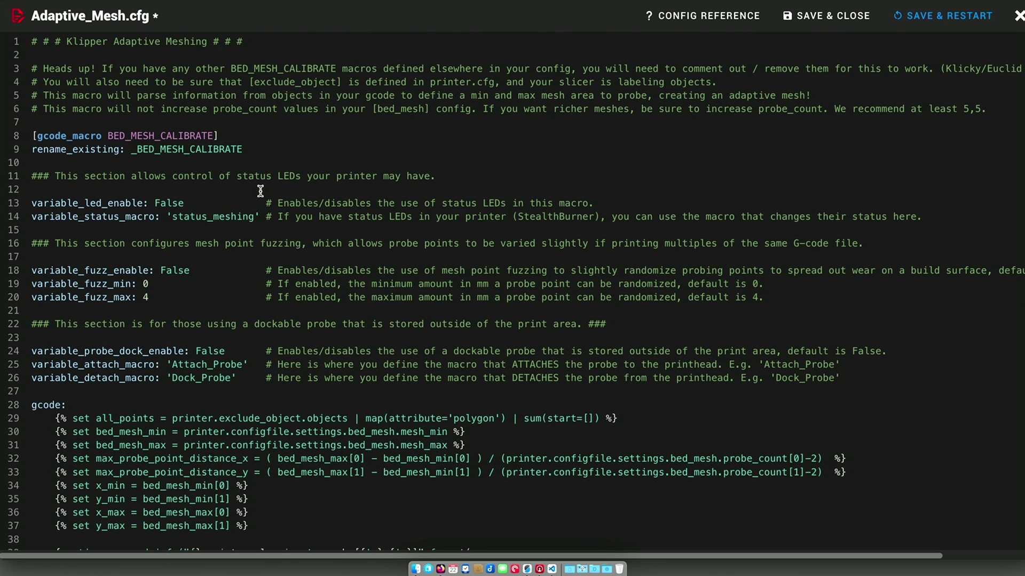
pyautogui.scroll(-3, 260, 192)
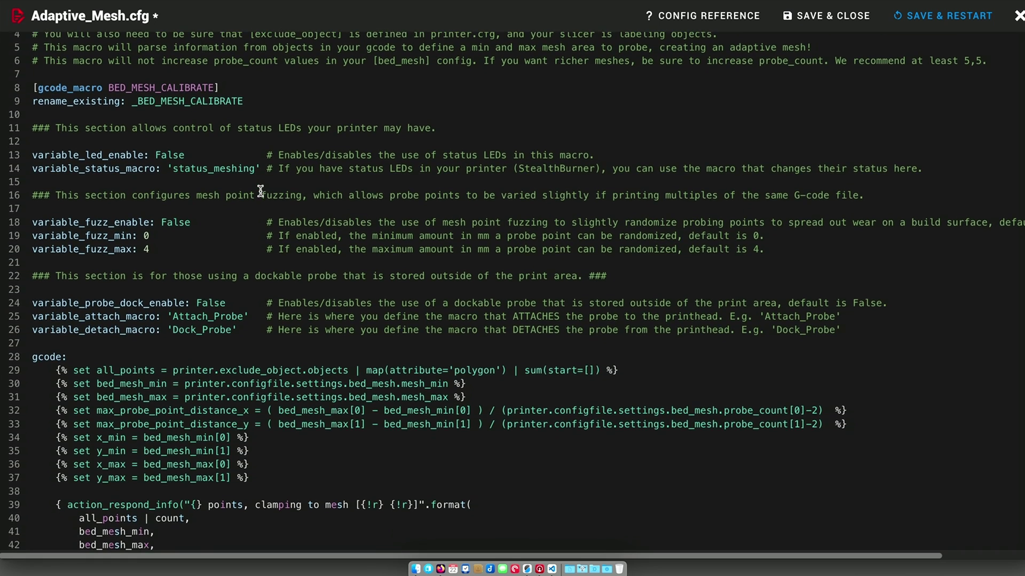
pyautogui.scroll(-1, 261, 191)
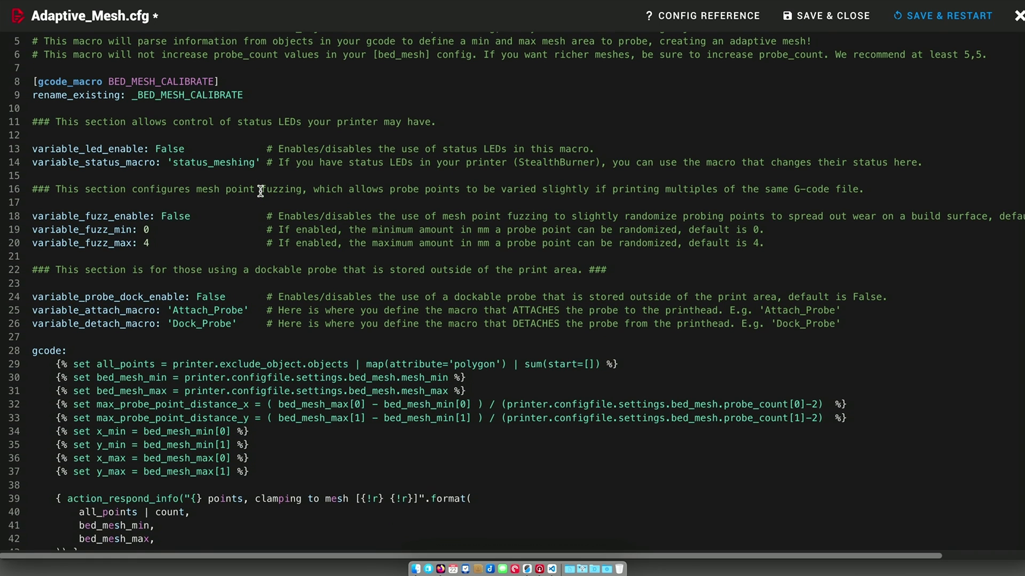
# Change variable_led_enable on line 13 of Adaptive_Mesh.cfg from False to True.
pyautogui.scroll(-1, 261, 191)
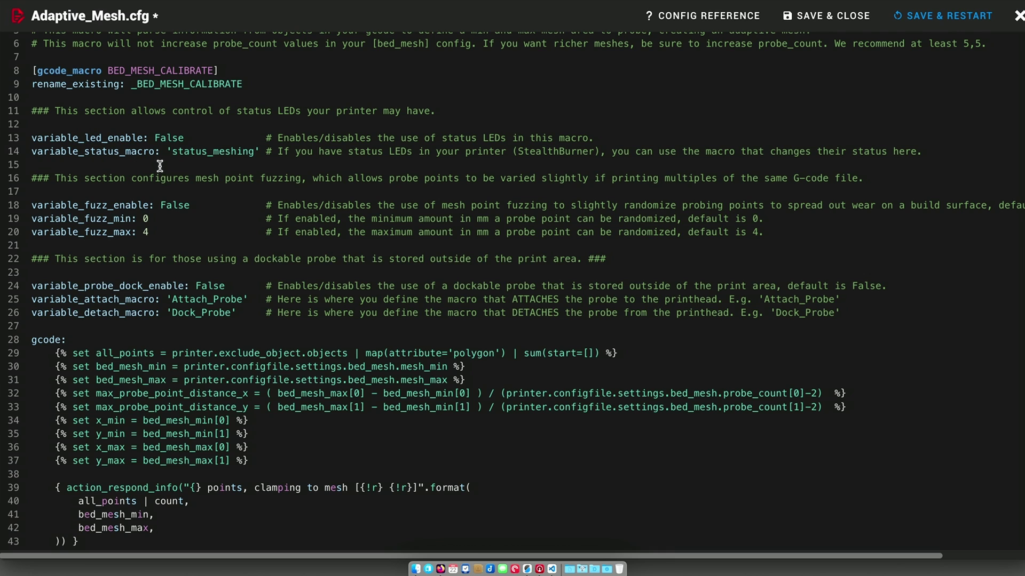
pyautogui.press('super+Tab')
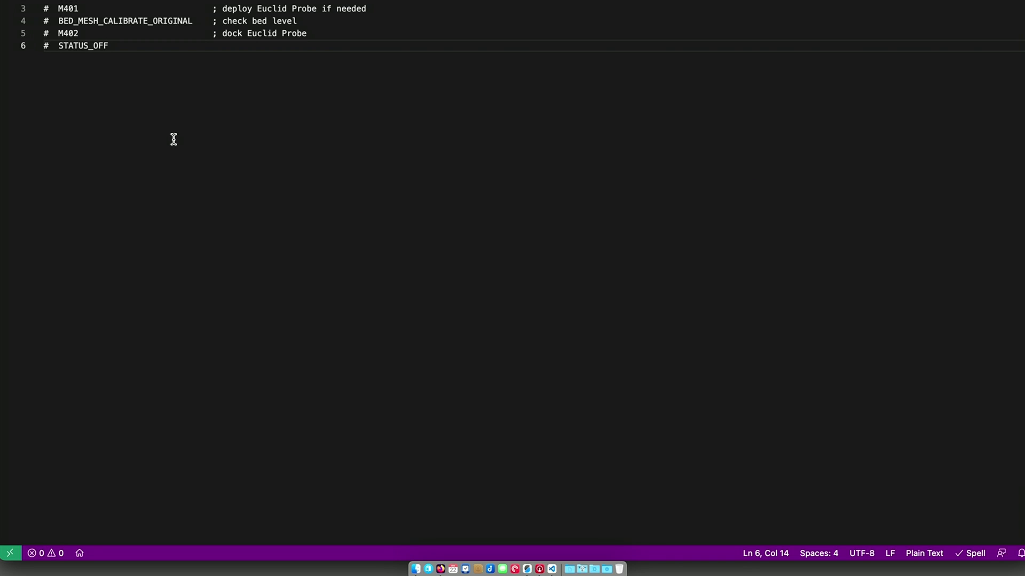
pyautogui.press('super+Tab')
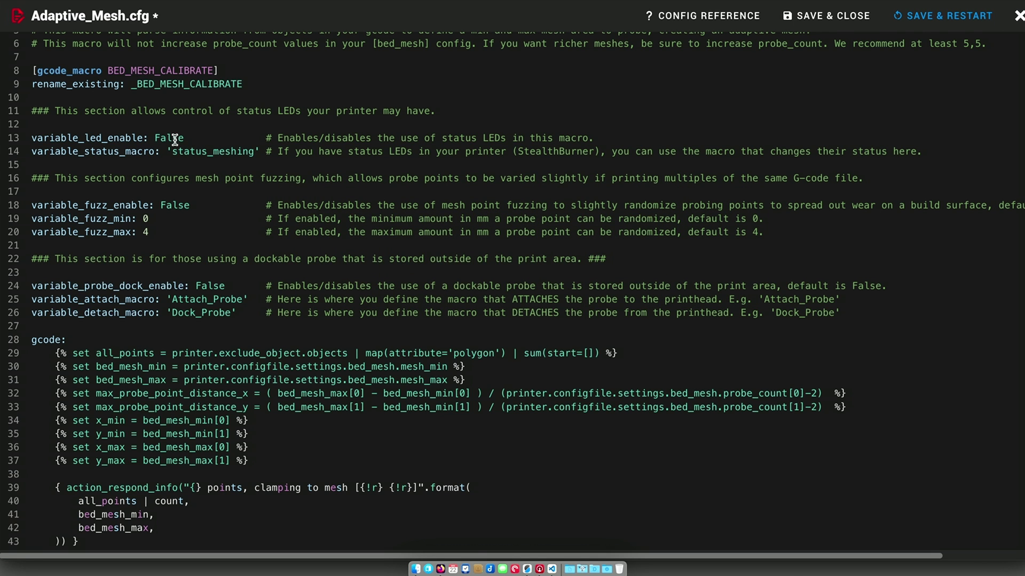
pyautogui.click(171, 138)
pyautogui.write('True')
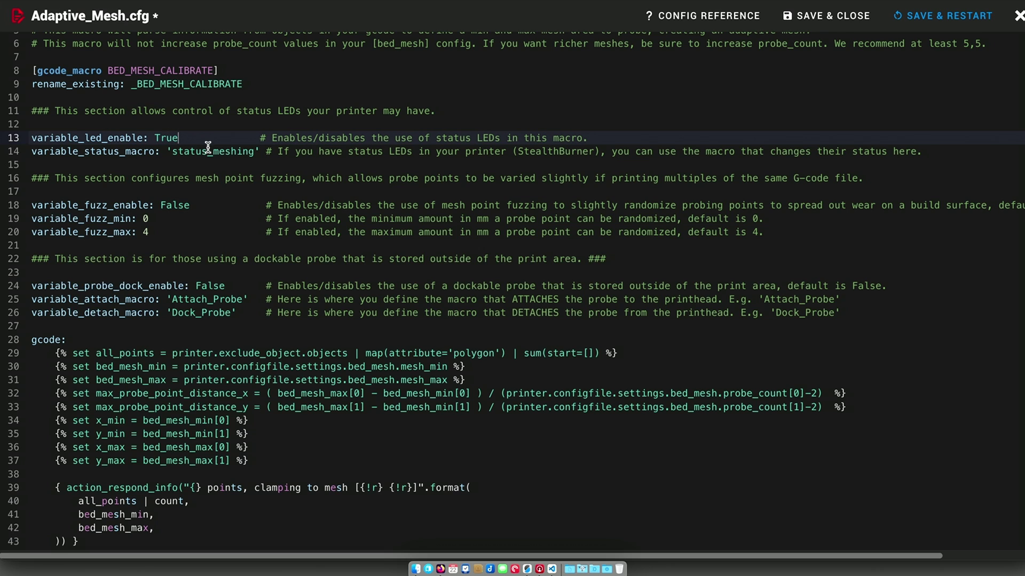
pyautogui.scroll(-3, 208, 153)
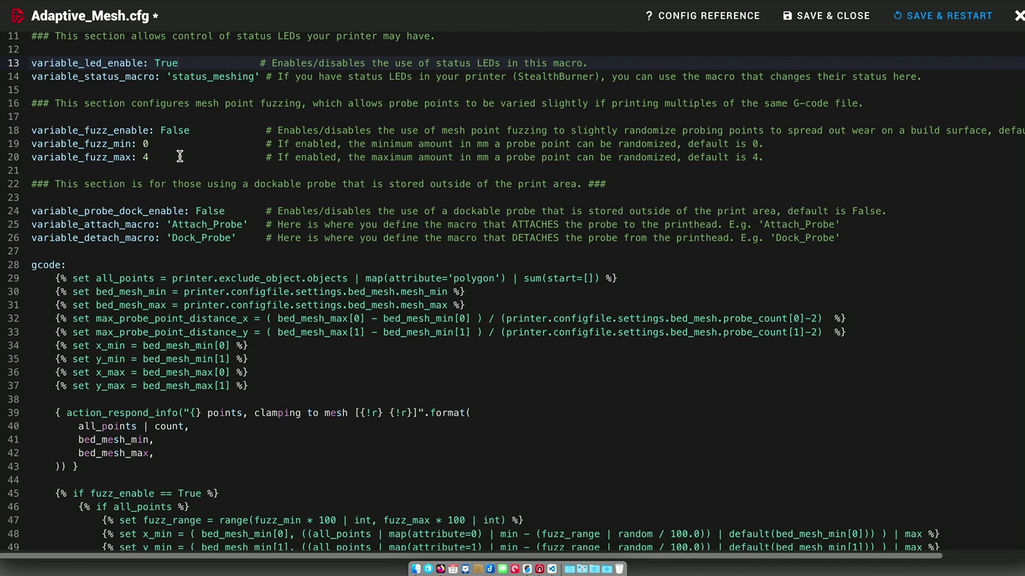
pyautogui.scroll(-1, 180, 156)
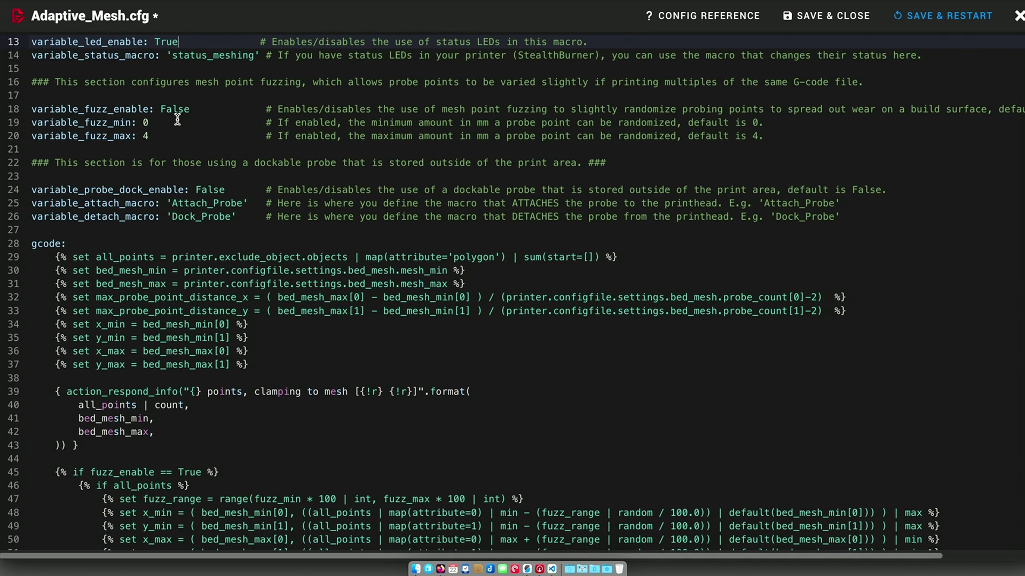
# Set the line-18 fuzzing option and variable_probe_dock_enable to True.
pyautogui.doubleClick(178, 109)
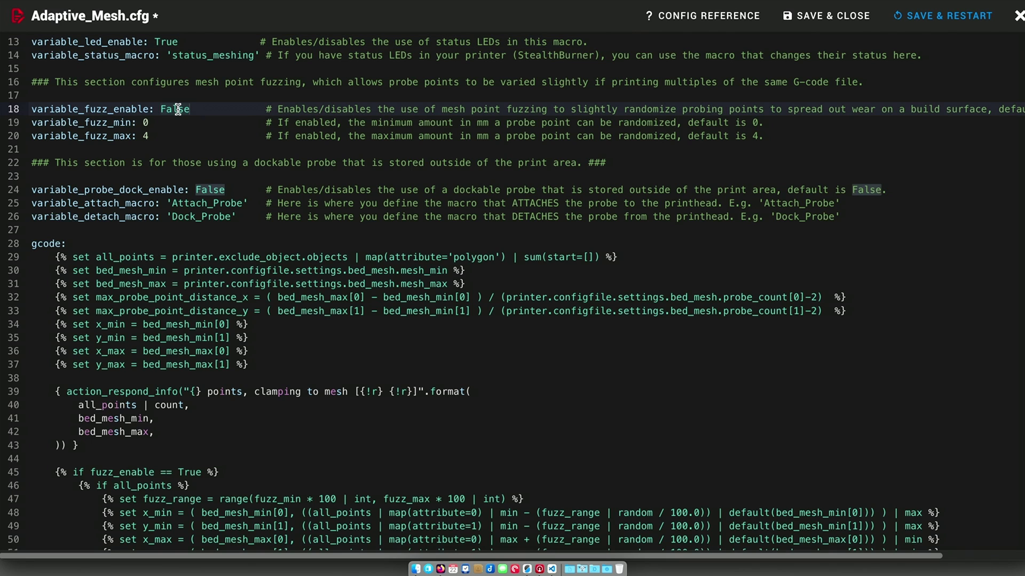
pyautogui.write('True')
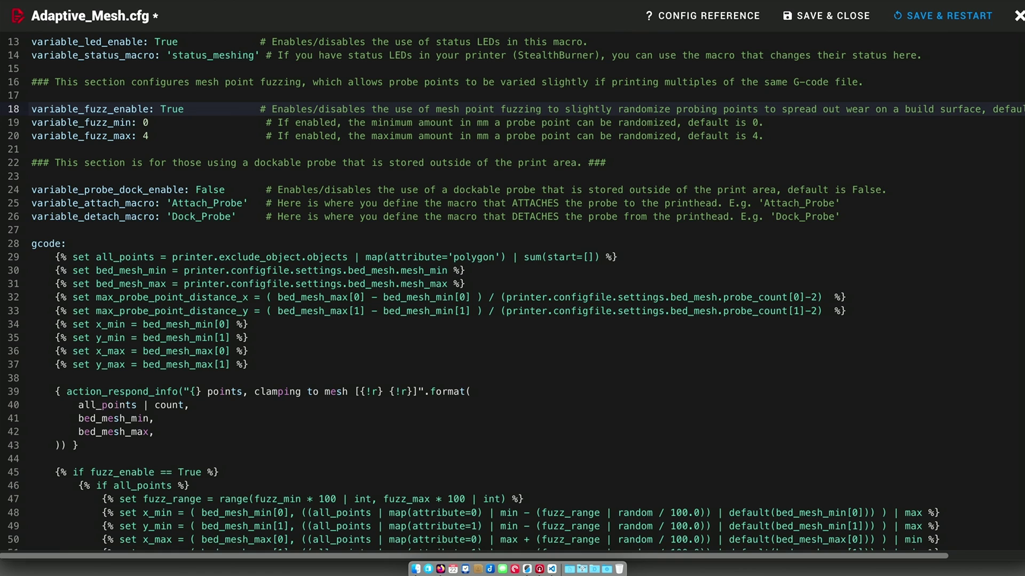
pyautogui.scroll(-1, 208, 160)
pyautogui.doubleClick(208, 153)
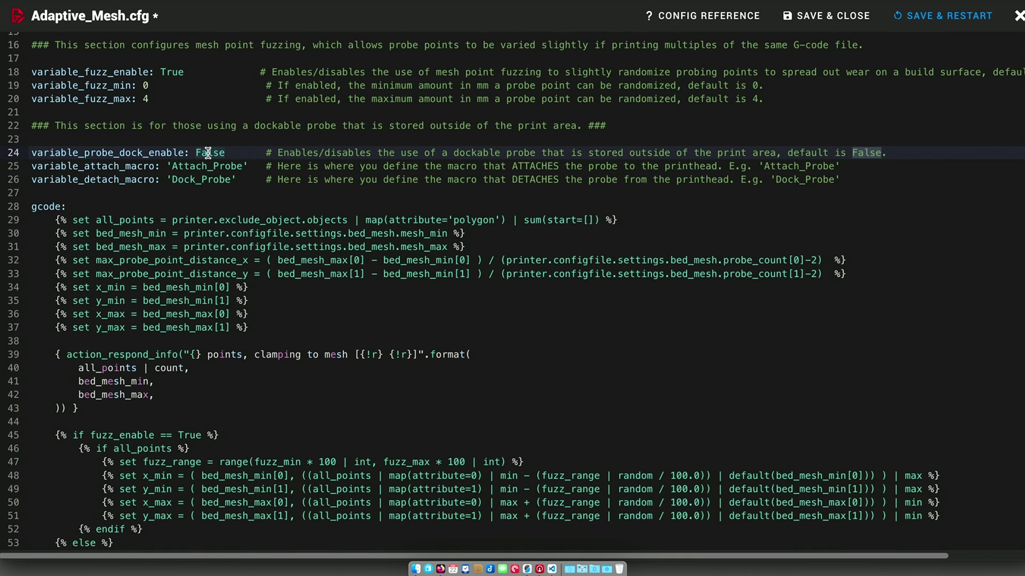
pyautogui.write('True')
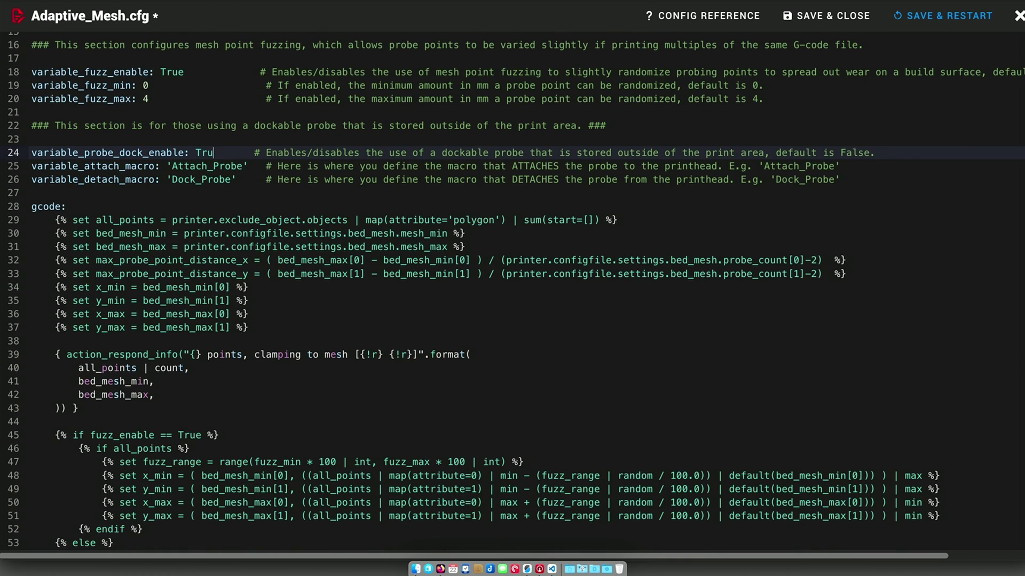
# Set the probe attach macro to M401 and the detach macro to M402.
pyautogui.click(196, 165)
pyautogui.press('super+Tab')
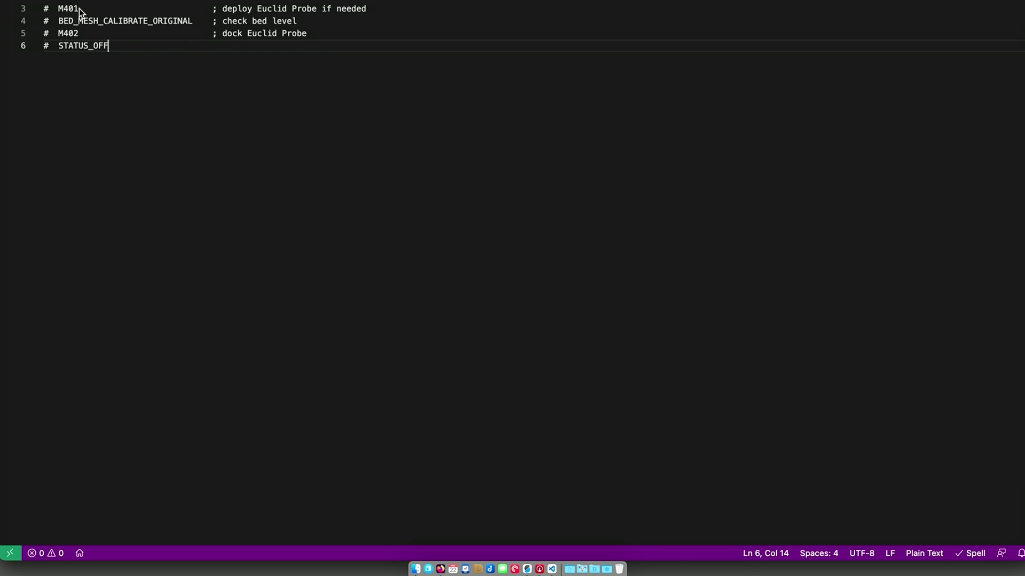
pyautogui.press('super+Tab')
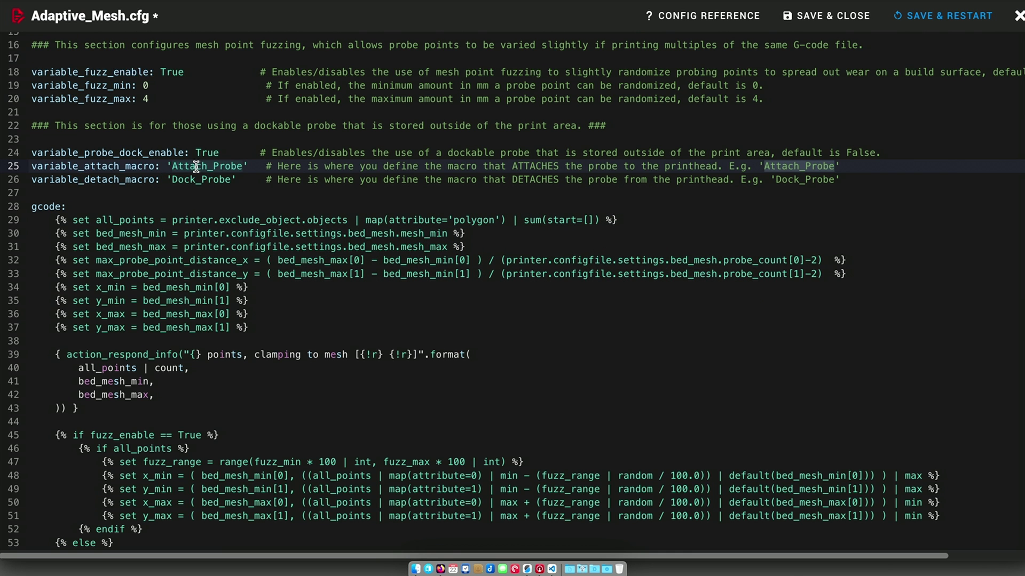
pyautogui.write('M401')
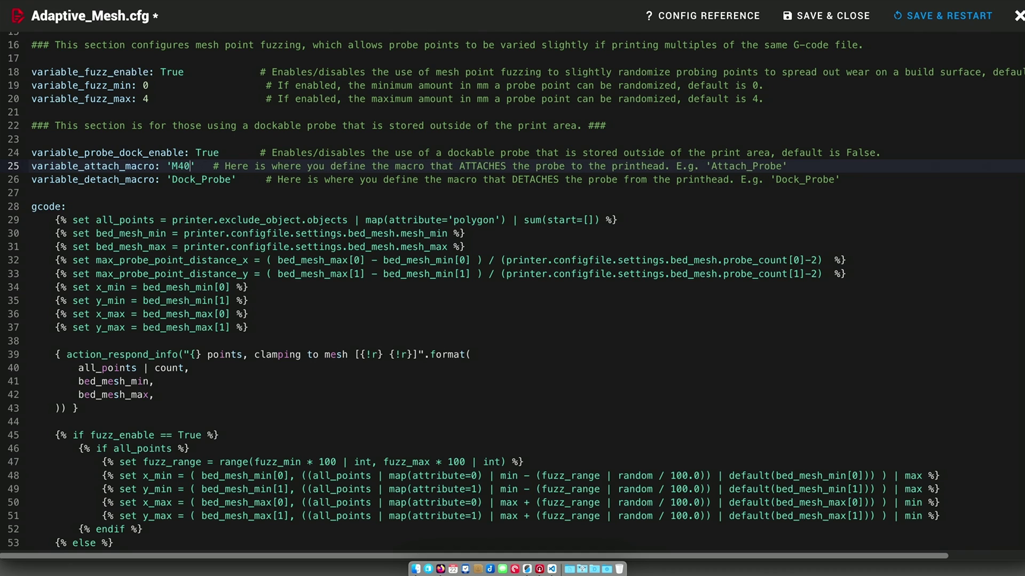
pyautogui.doubleClick(191, 178)
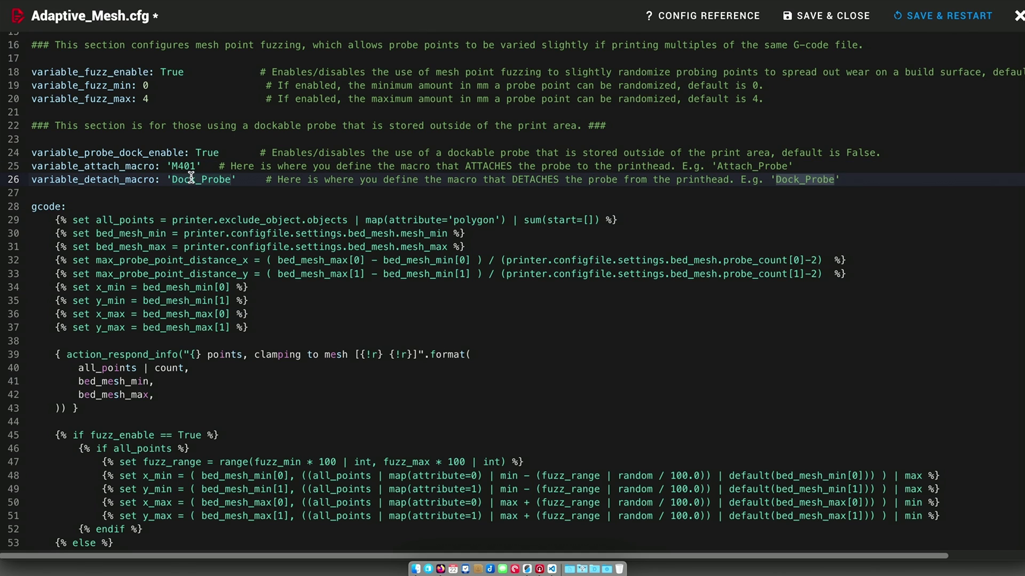
pyautogui.write('M402')
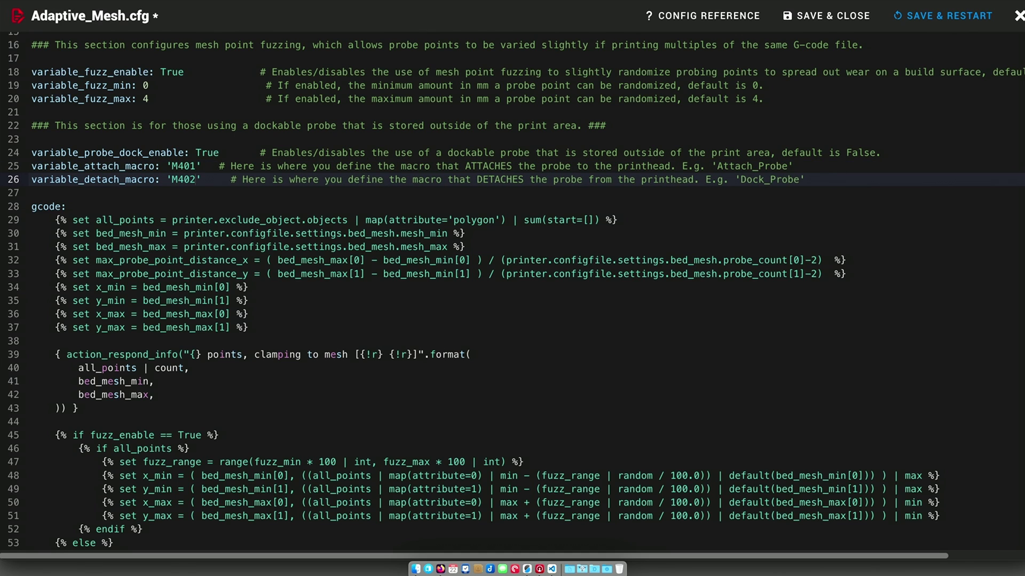
pyautogui.scroll(-9, 241, 213)
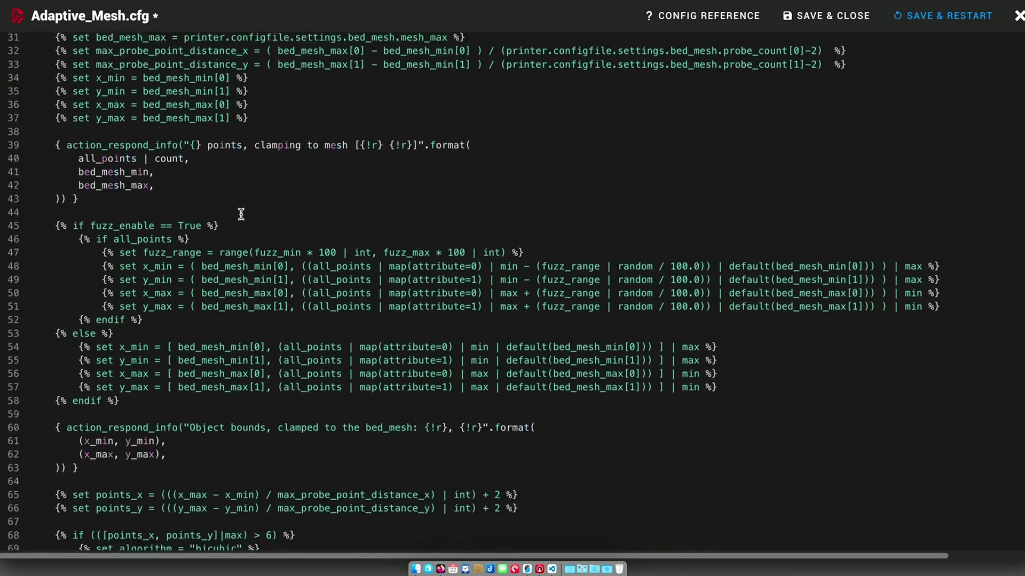
pyautogui.scroll(-7, 242, 213)
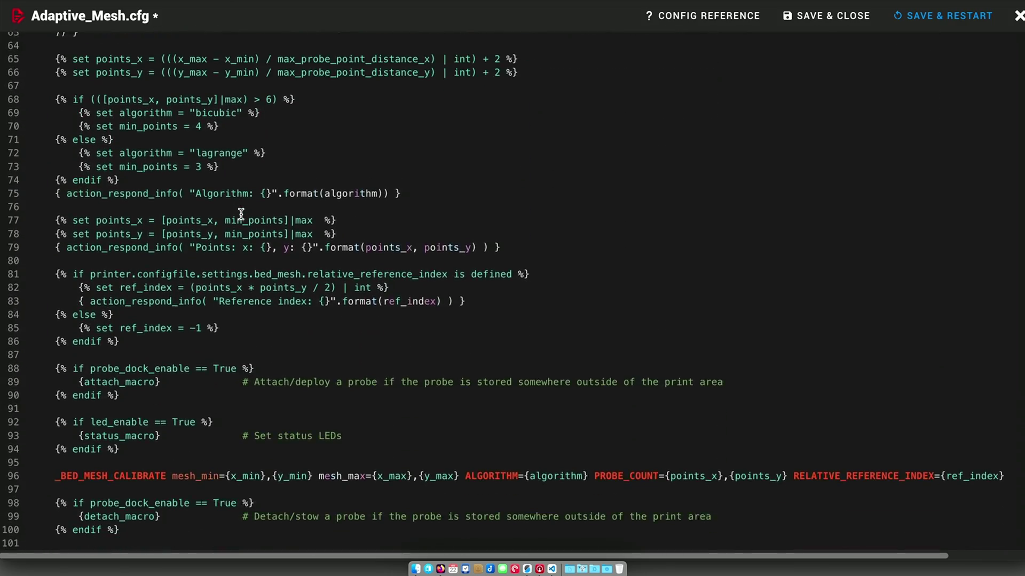
pyautogui.scroll(1, 241, 213)
pyautogui.scroll(20, 241, 213)
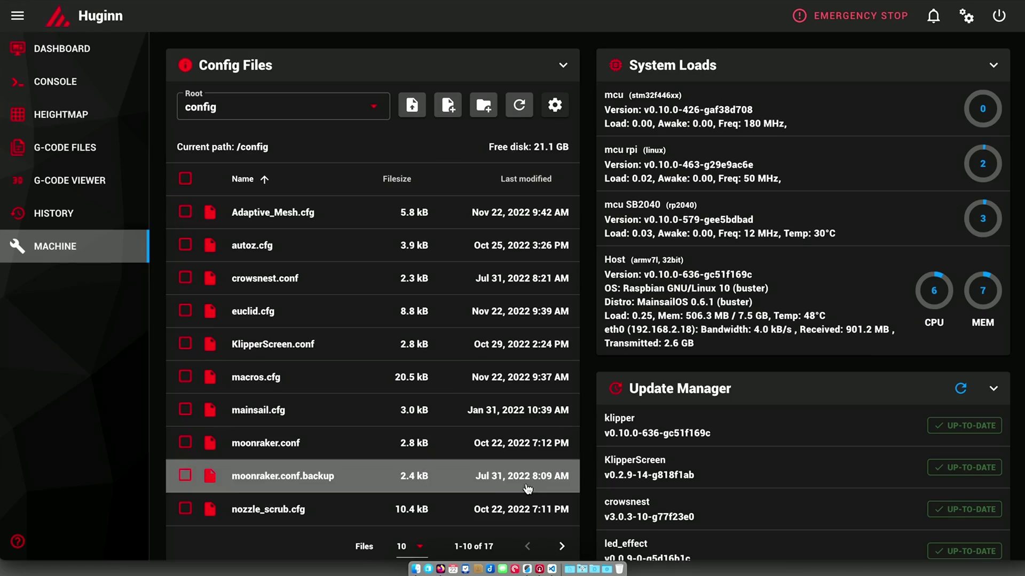
# Paste [include Adaptive_Mesh.cfg] below the last include in printer.cfg and save it.
pyautogui.click(560, 546)
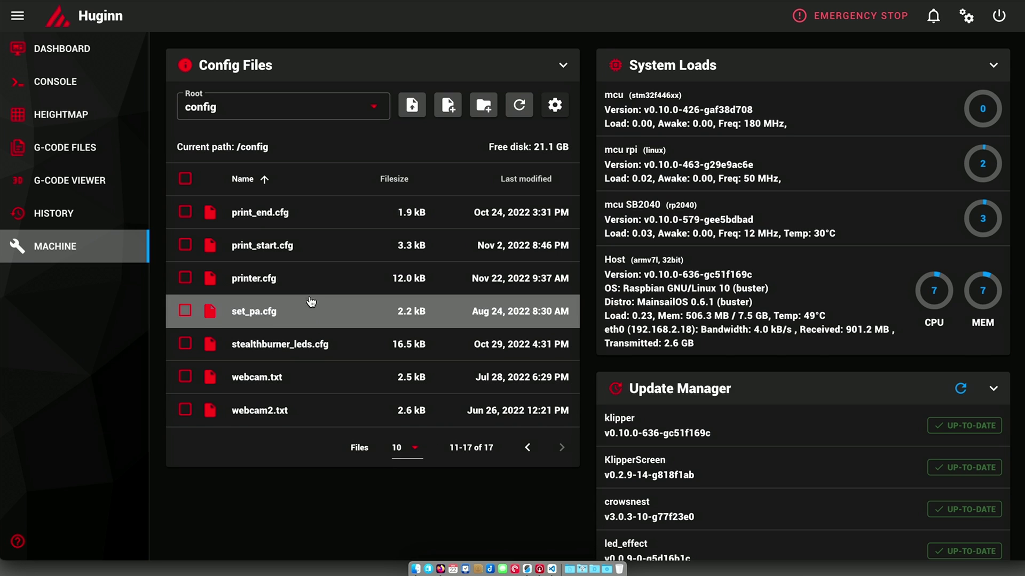
pyautogui.click(261, 277)
pyautogui.click(239, 187)
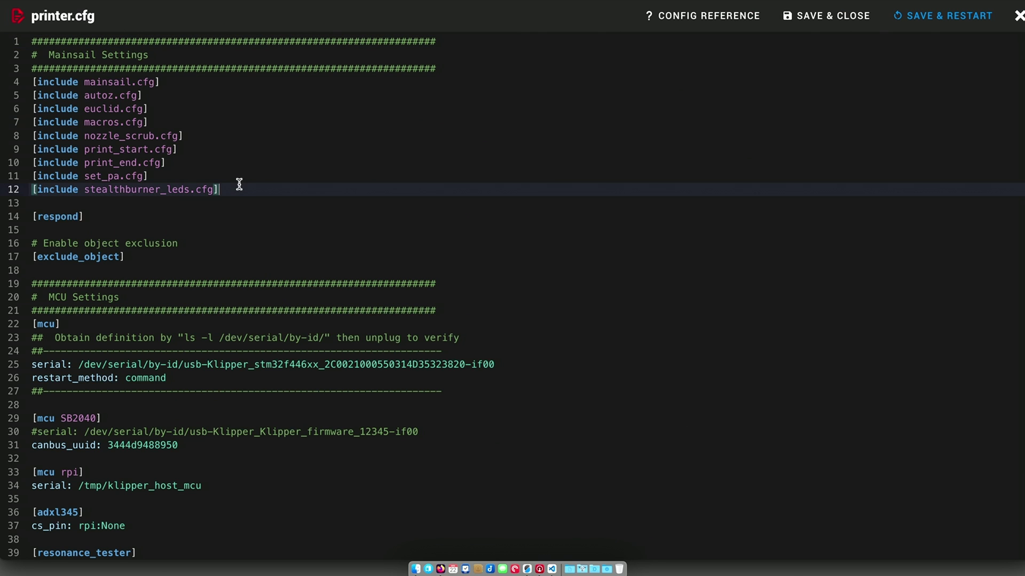
pyautogui.press('Return')
pyautogui.write('[include Adaptive_Mesh.cfg]')
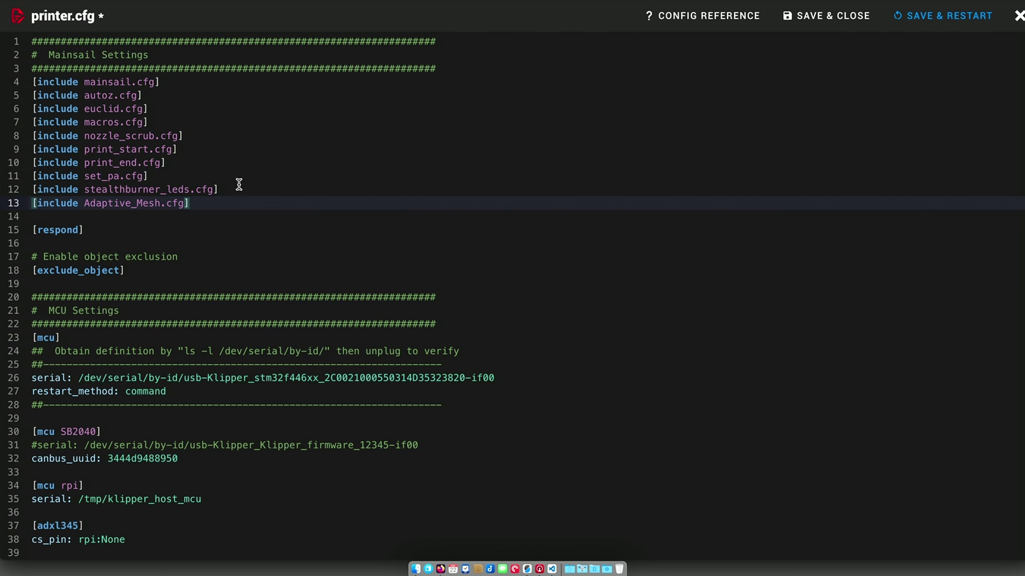
pyautogui.click(859, 26)
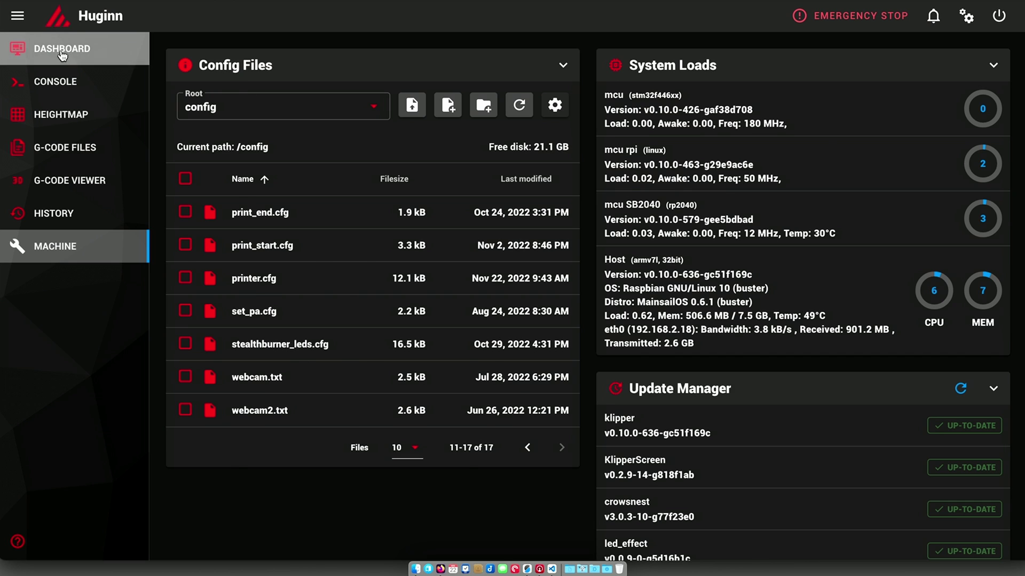
# Firmware-restart Klipper from the dashboard power menu, then pick the sliced gcode file to print.
pyautogui.click(37, 48)
pyautogui.click(1000, 16)
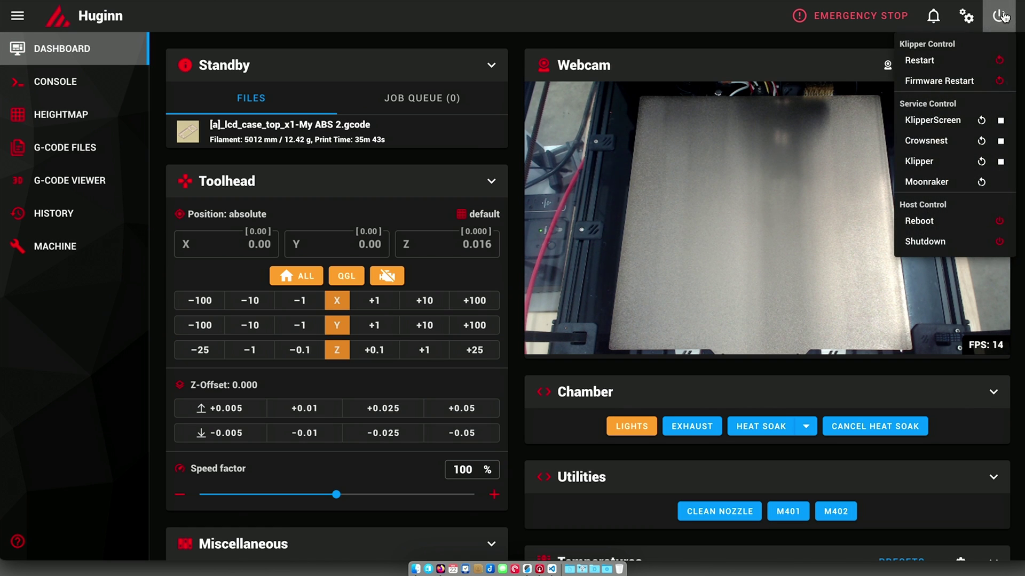
pyautogui.click(997, 80)
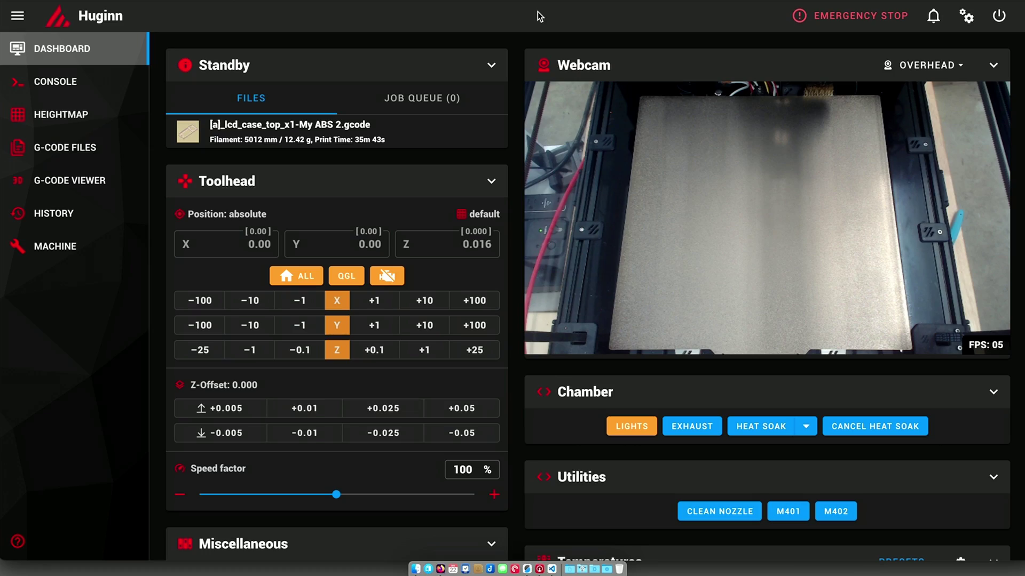
pyautogui.click(421, 131)
# Start printing V0 front skirt display-My ABS 2.gcode, then go to the config files page.
pyautogui.click(612, 425)
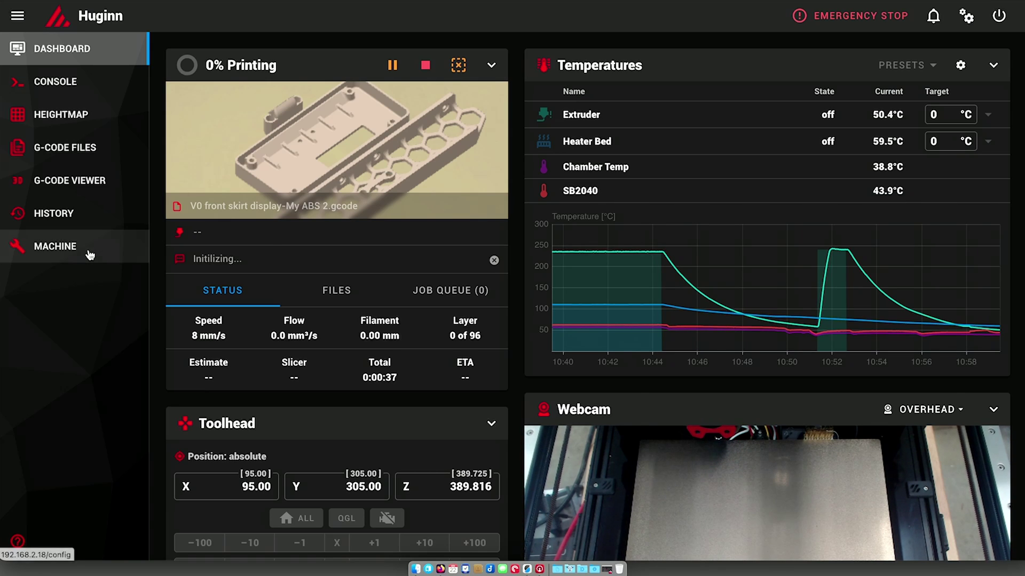
pyautogui.click(90, 254)
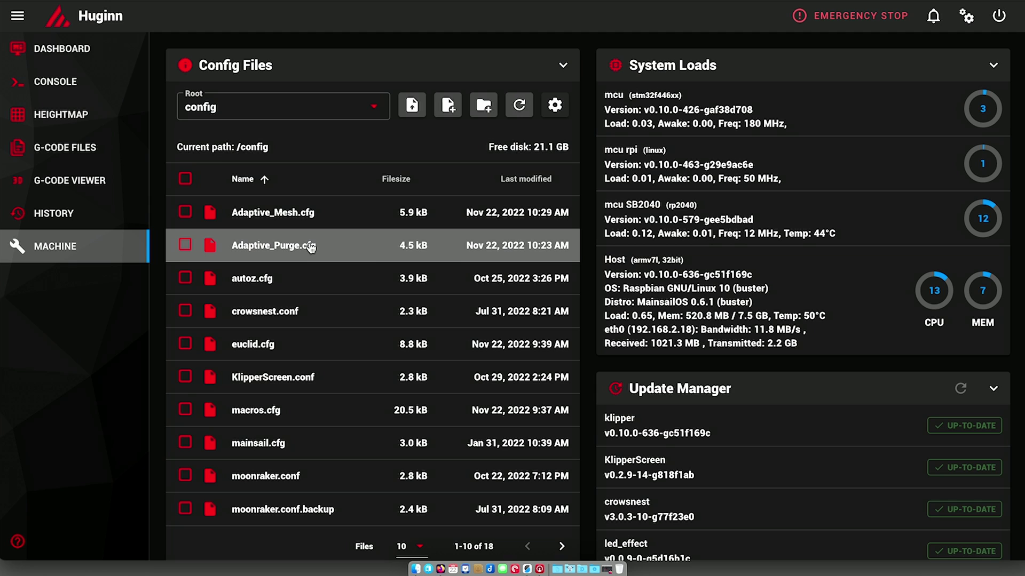
# Read through Adaptive_Purge.cfg, close it unchanged, and page to config files 11–18.
pyautogui.click(345, 245)
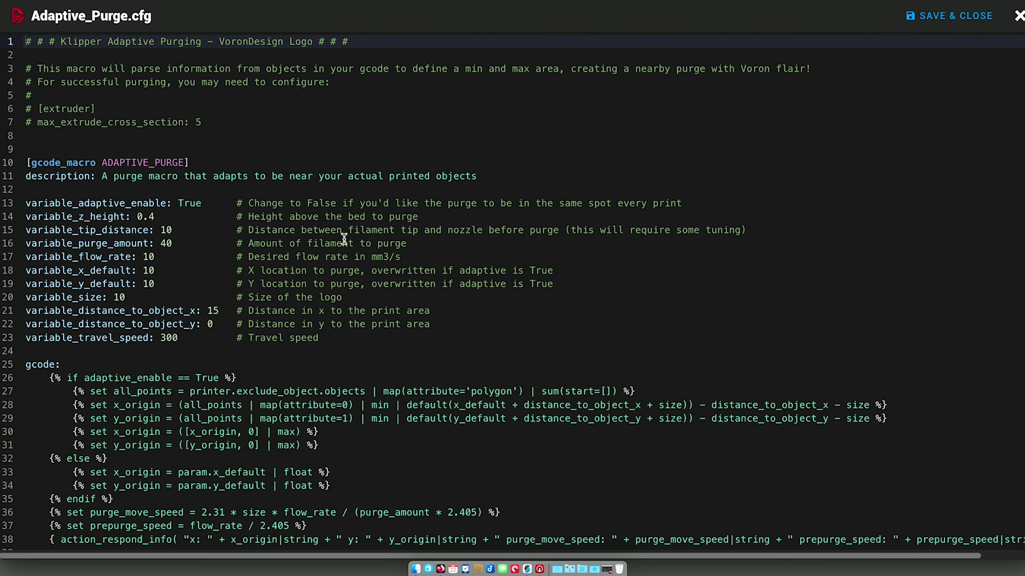
pyautogui.scroll(-2, 344, 240)
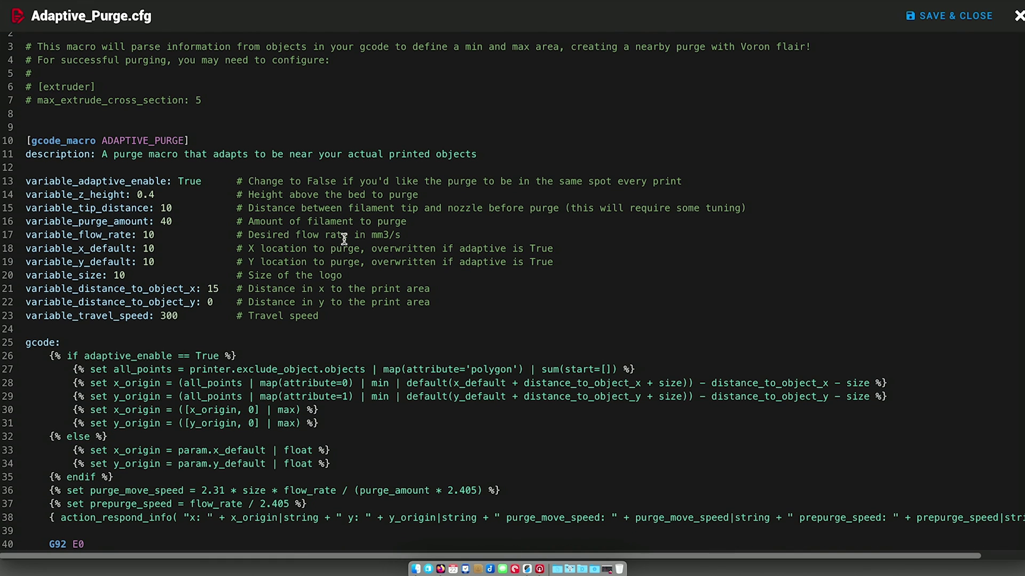
pyautogui.scroll(-2, 344, 240)
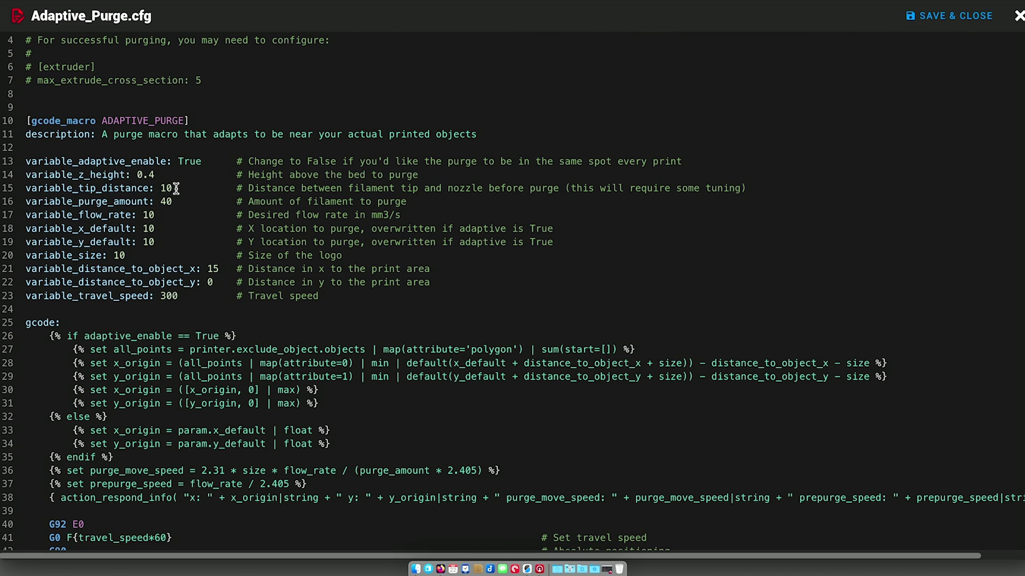
pyautogui.scroll(3, 176, 188)
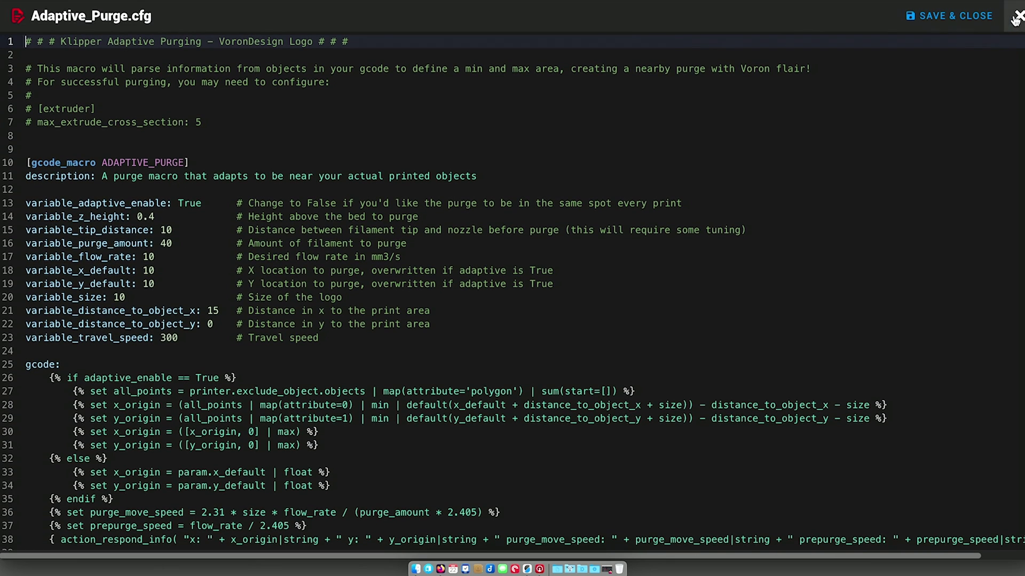
pyautogui.click(1015, 17)
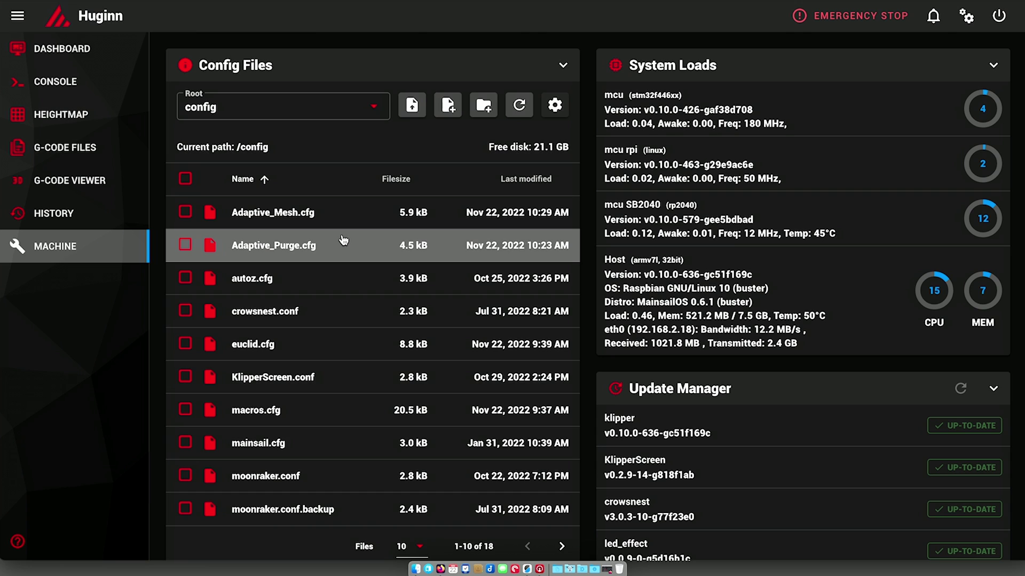
pyautogui.click(560, 547)
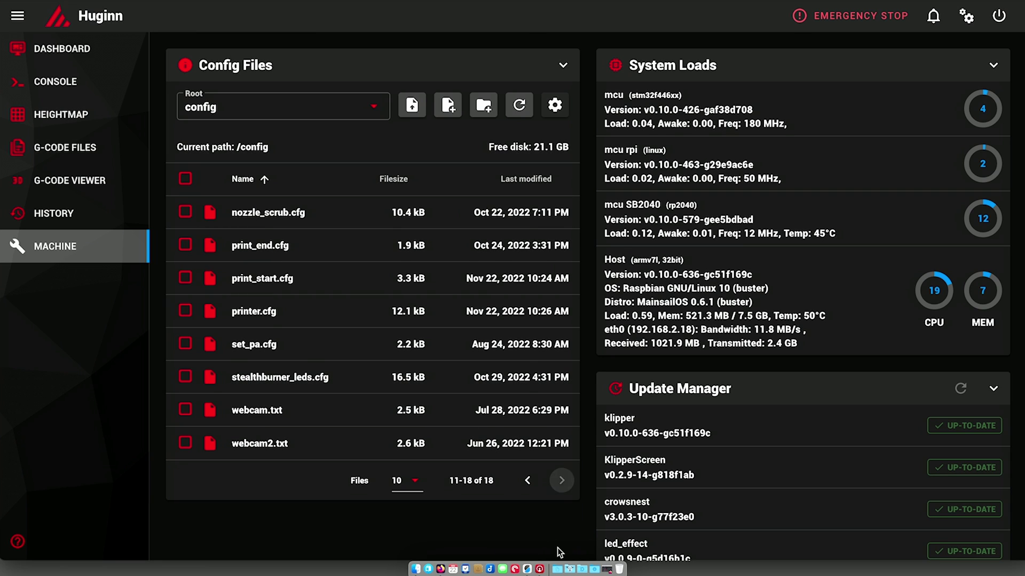
# Scroll to the end of print_start.cfg to see the ADAPTIVE_PURGE call, then return to the dashboard.
pyautogui.click(274, 278)
pyautogui.scroll(-9, 274, 278)
pyautogui.scroll(-11, 275, 277)
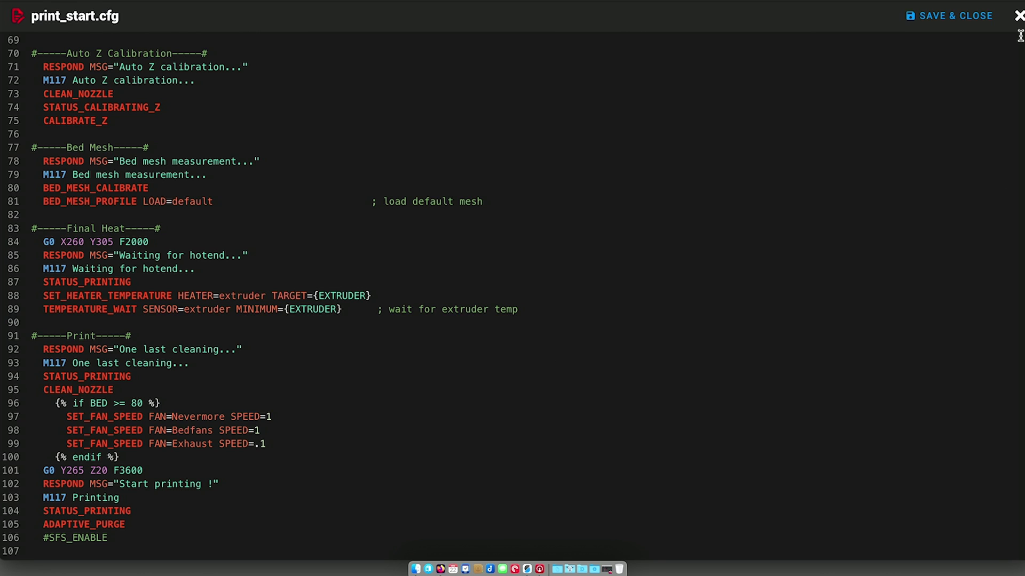
pyautogui.click(1019, 16)
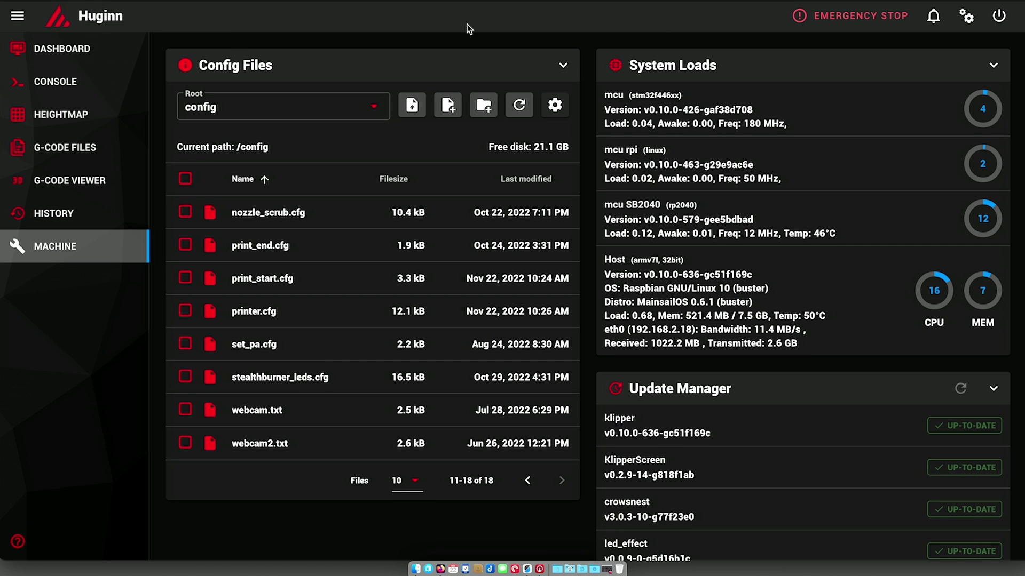
pyautogui.click(112, 51)
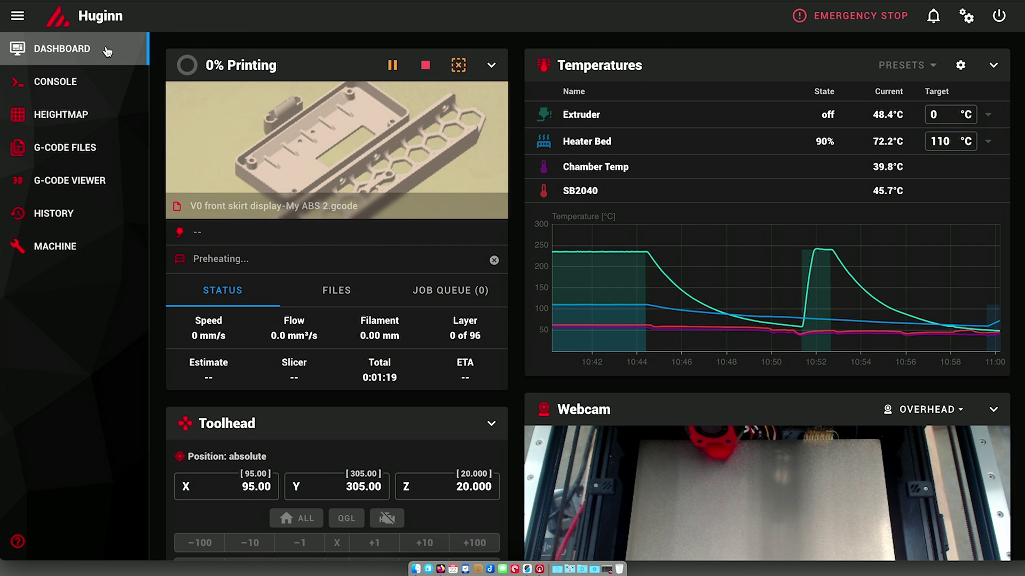